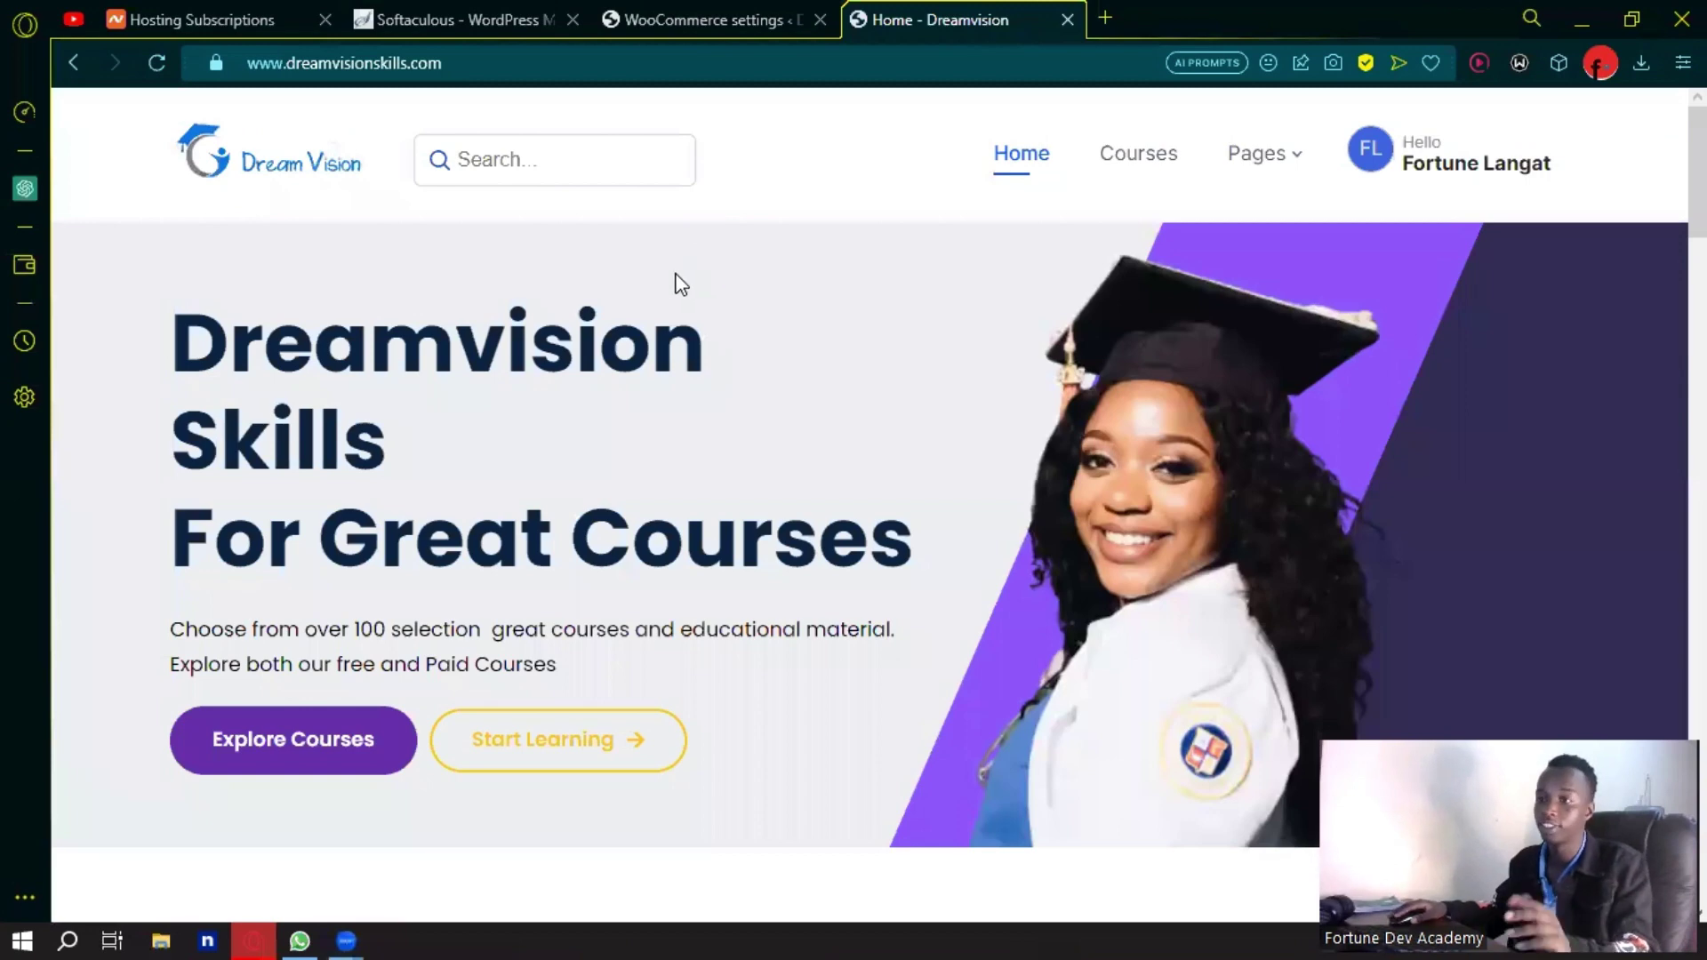
Open the Introduction to JavaScript Programming course page from the address-bar history.
scroll(813, 381, "down", 10)
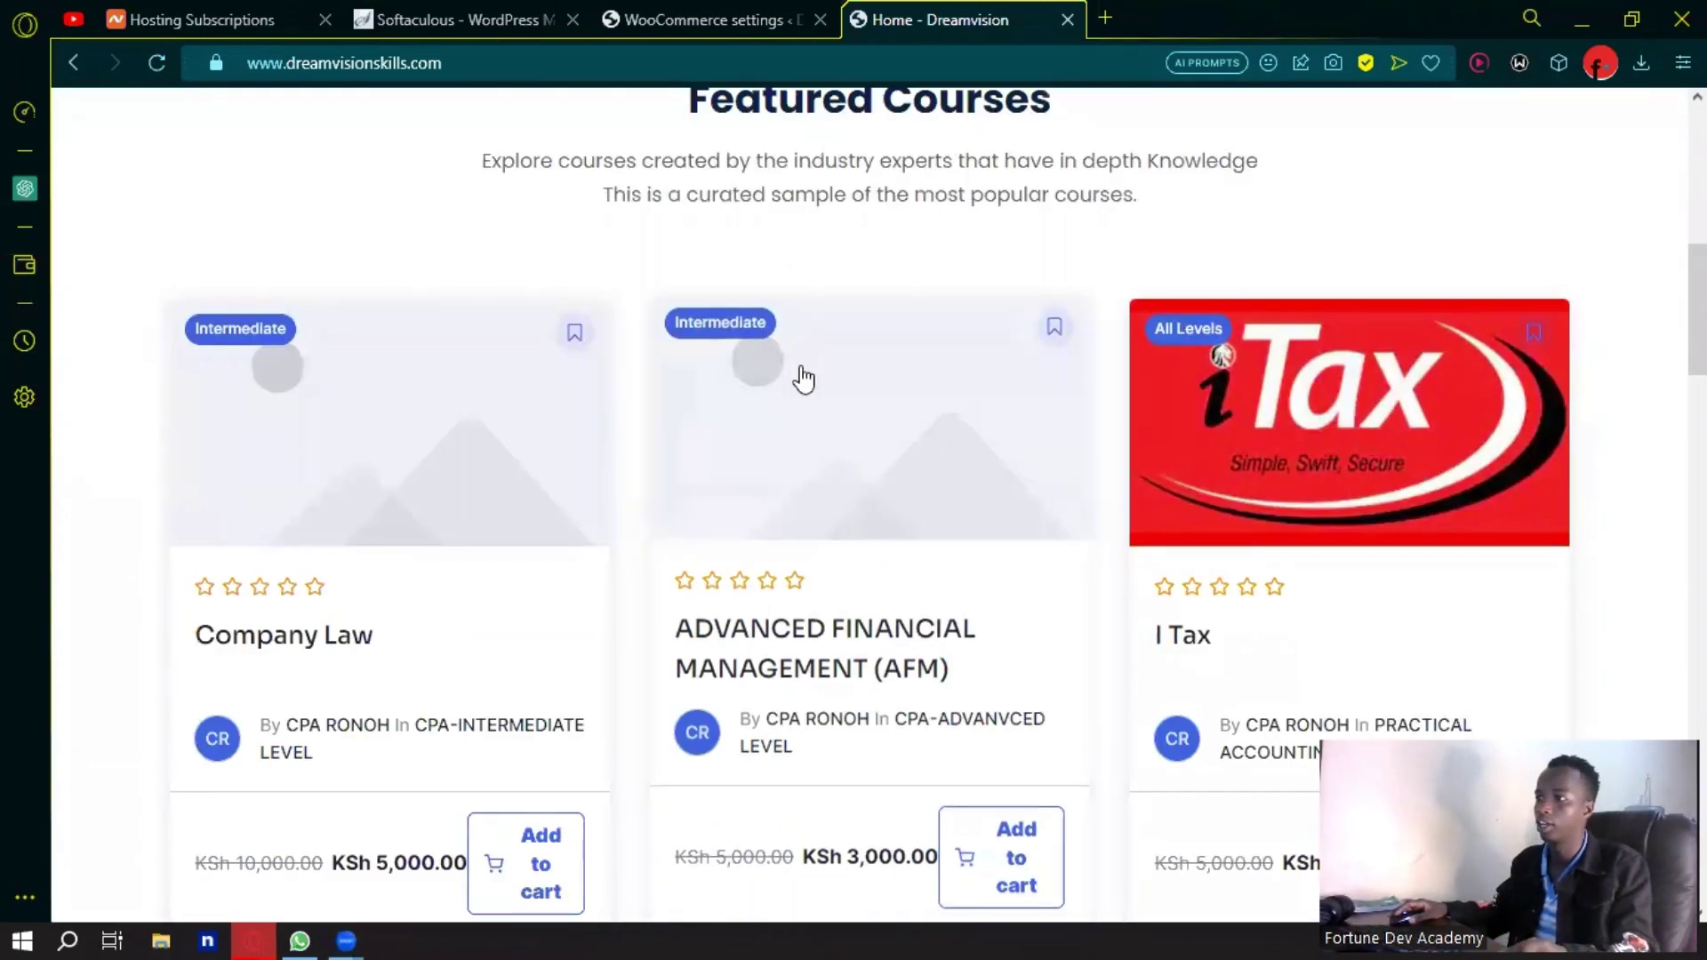
scroll(820, 360, "down", 3)
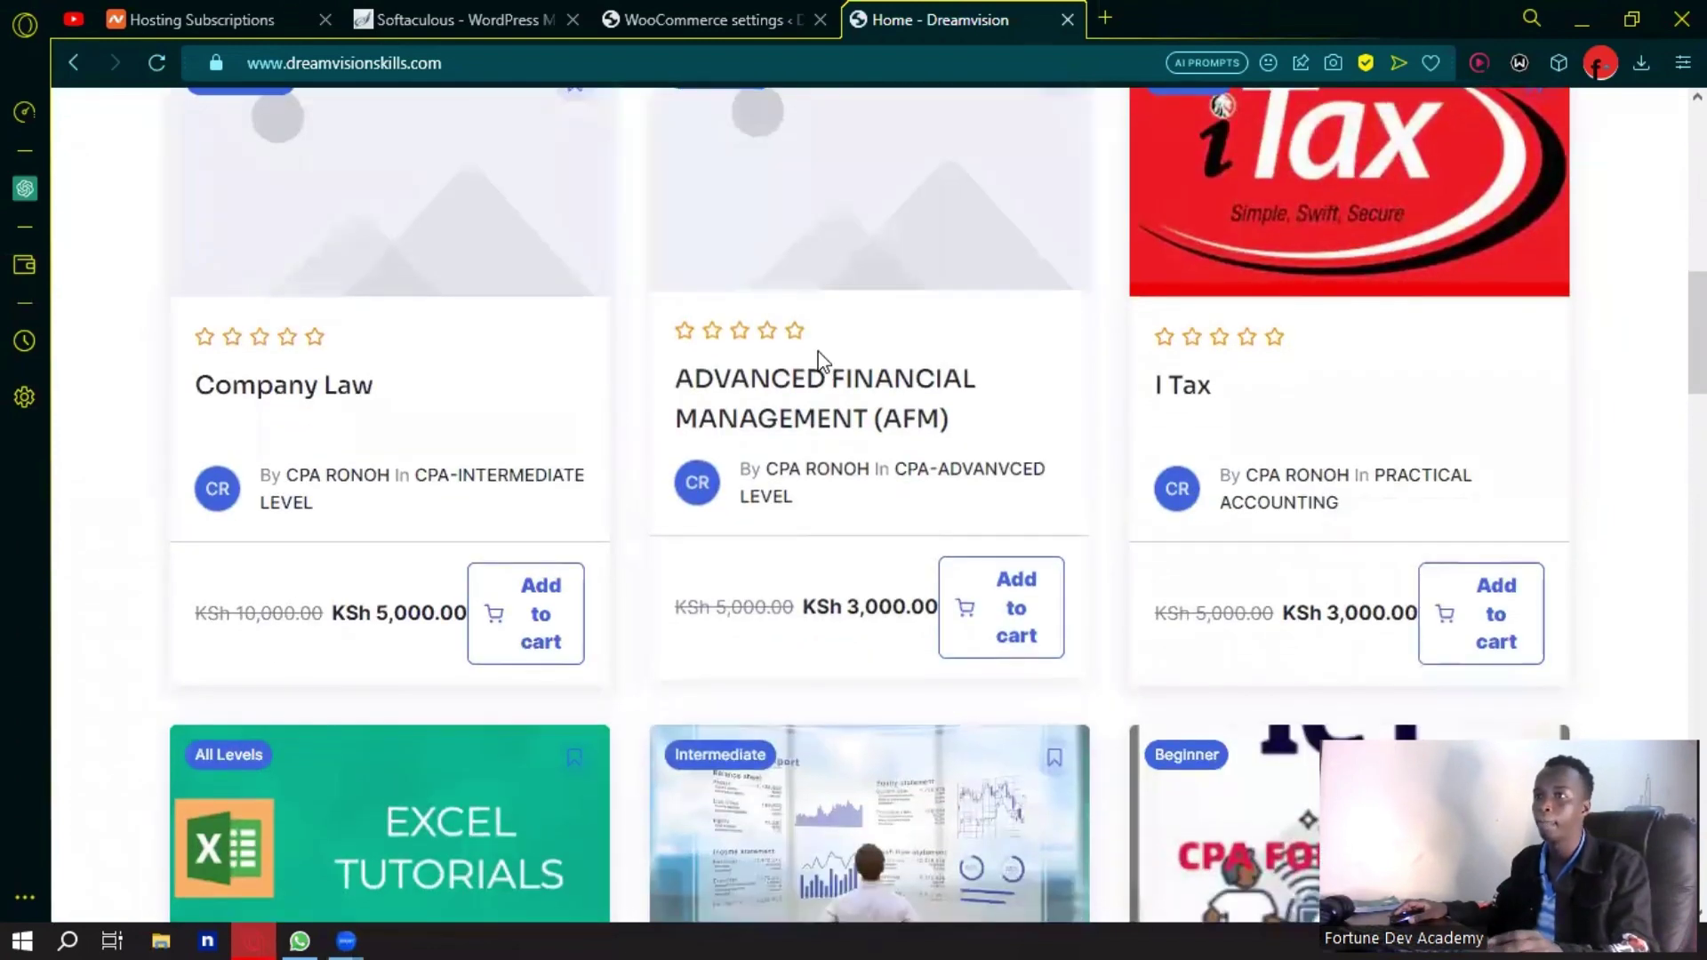
scroll(833, 337, "down", 3)
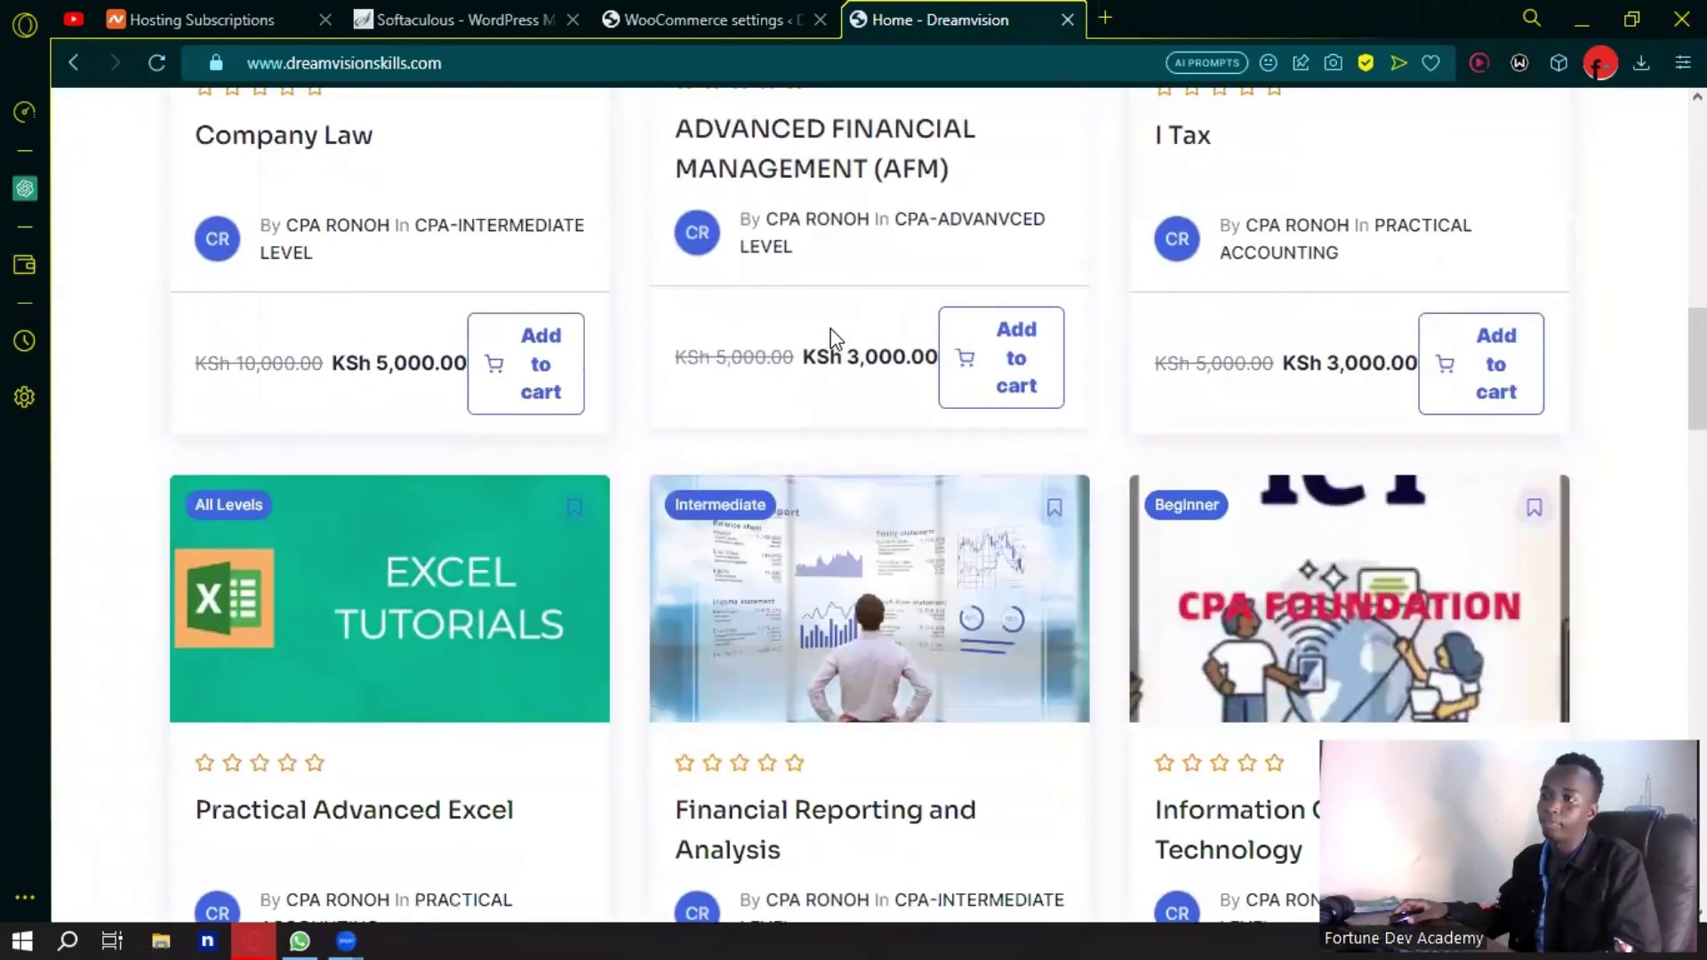
scroll(831, 324, "down", 3)
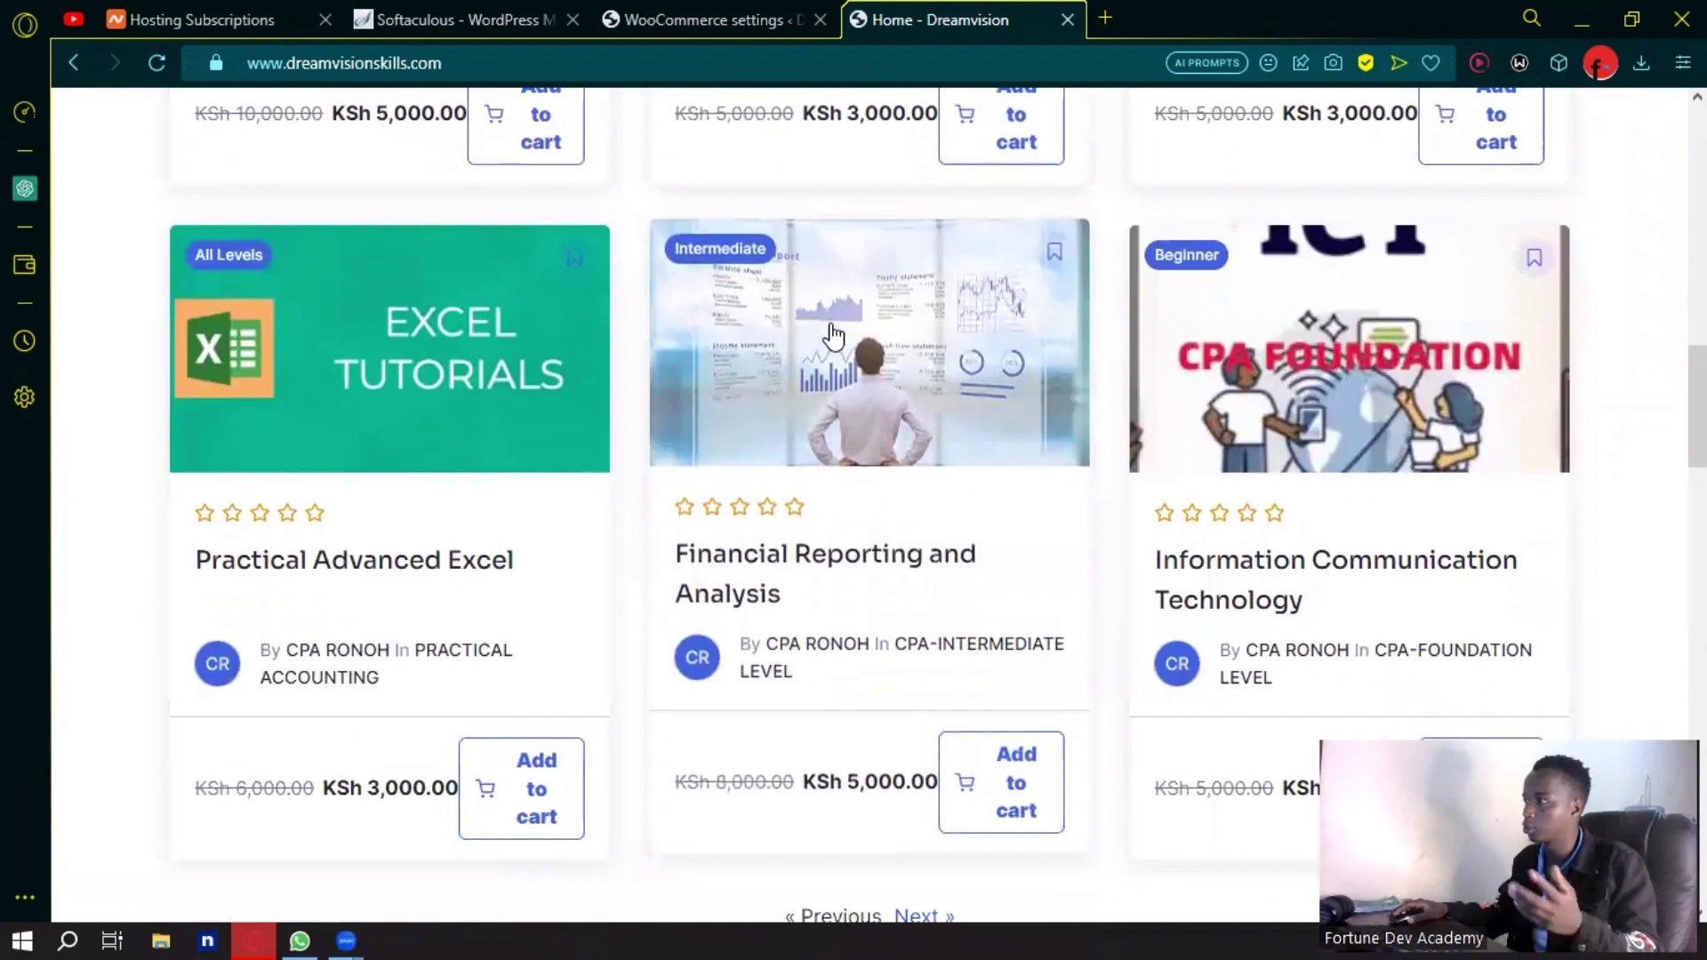
scroll(834, 324, "down", 4)
scroll(1020, 349, "up", 15)
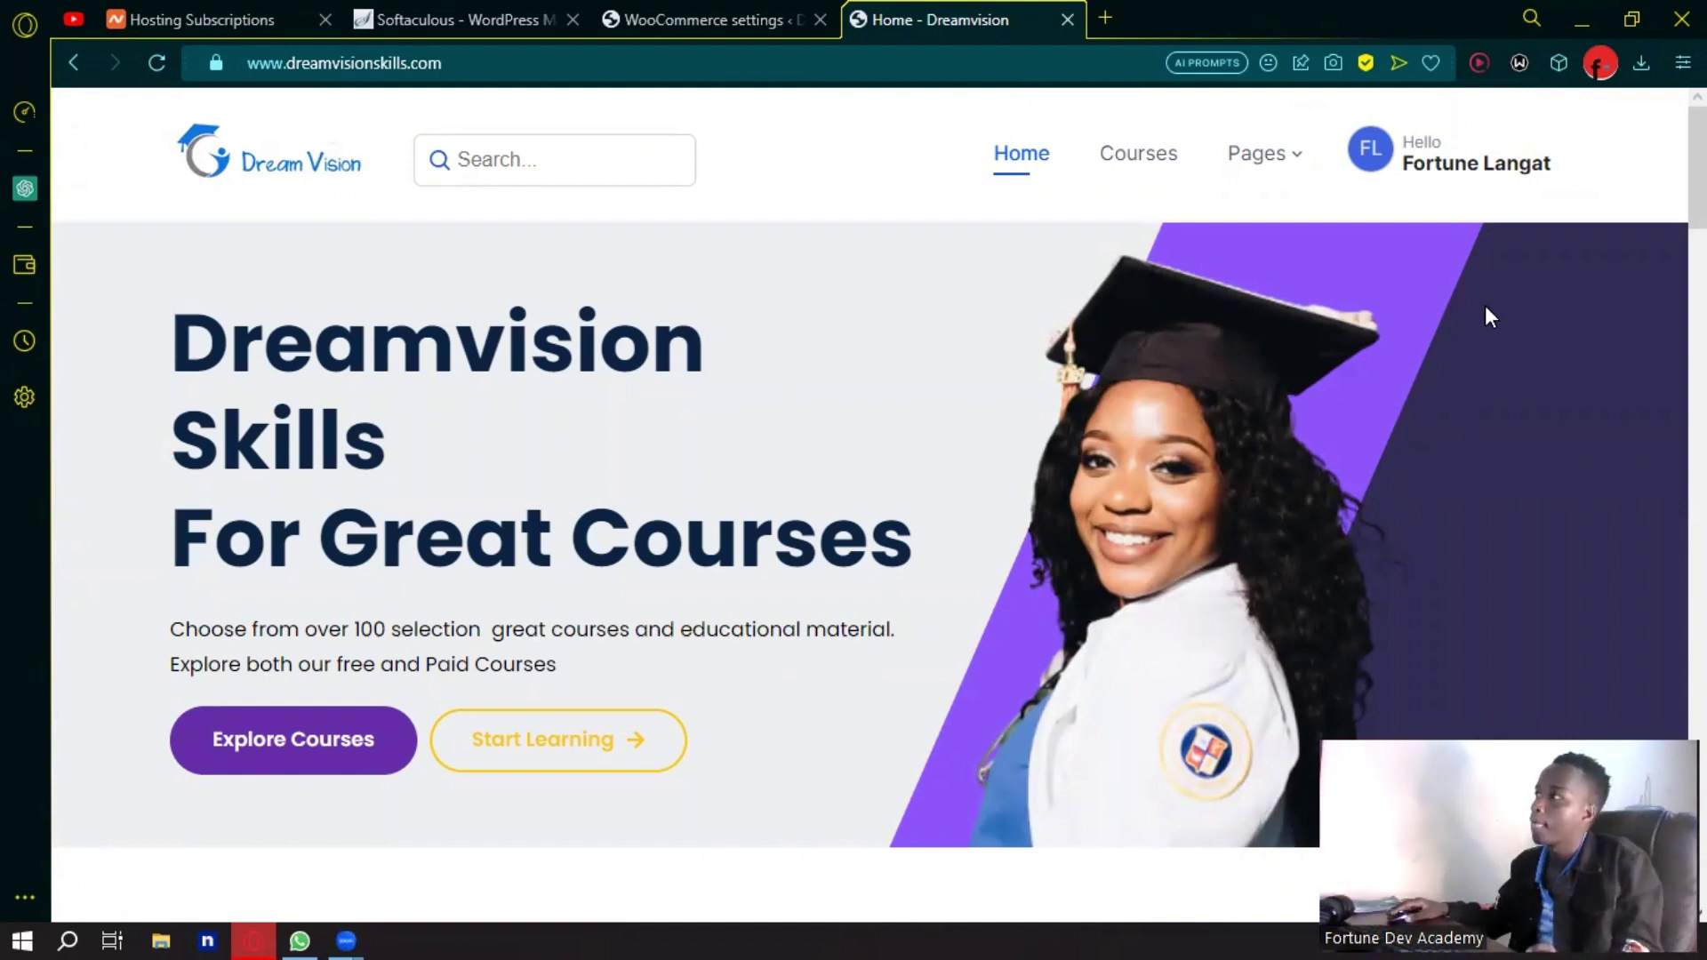
double_click(566, 64)
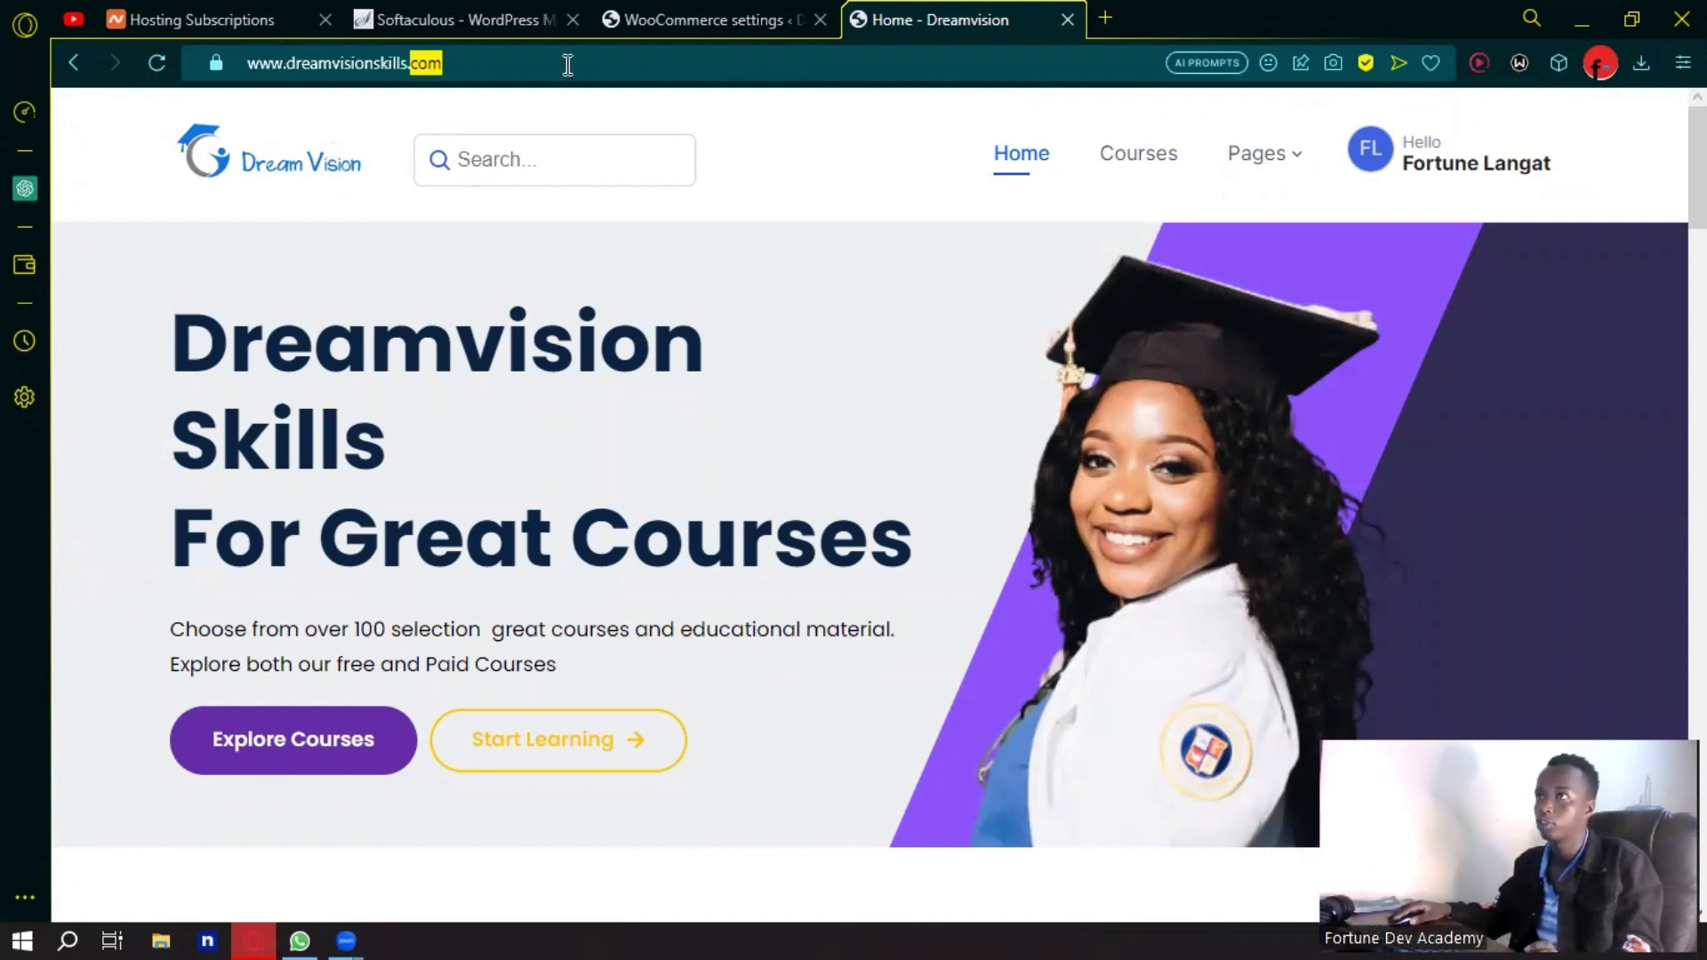
type("/s")
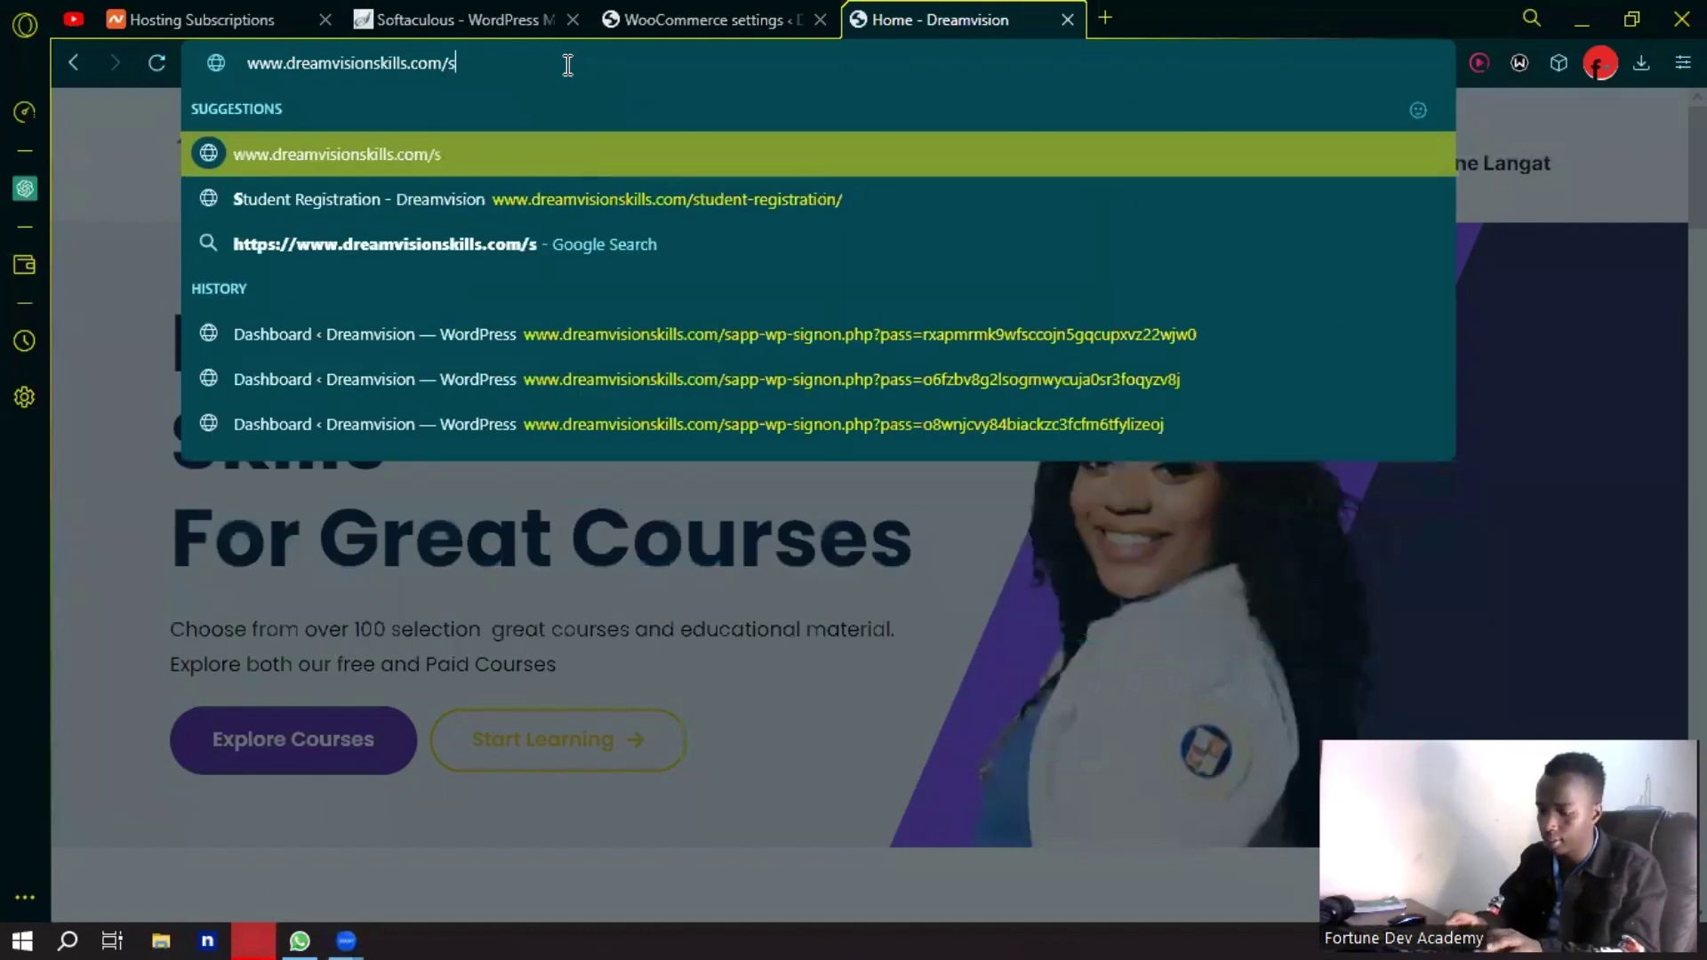
key("BackSpace")
type("da")
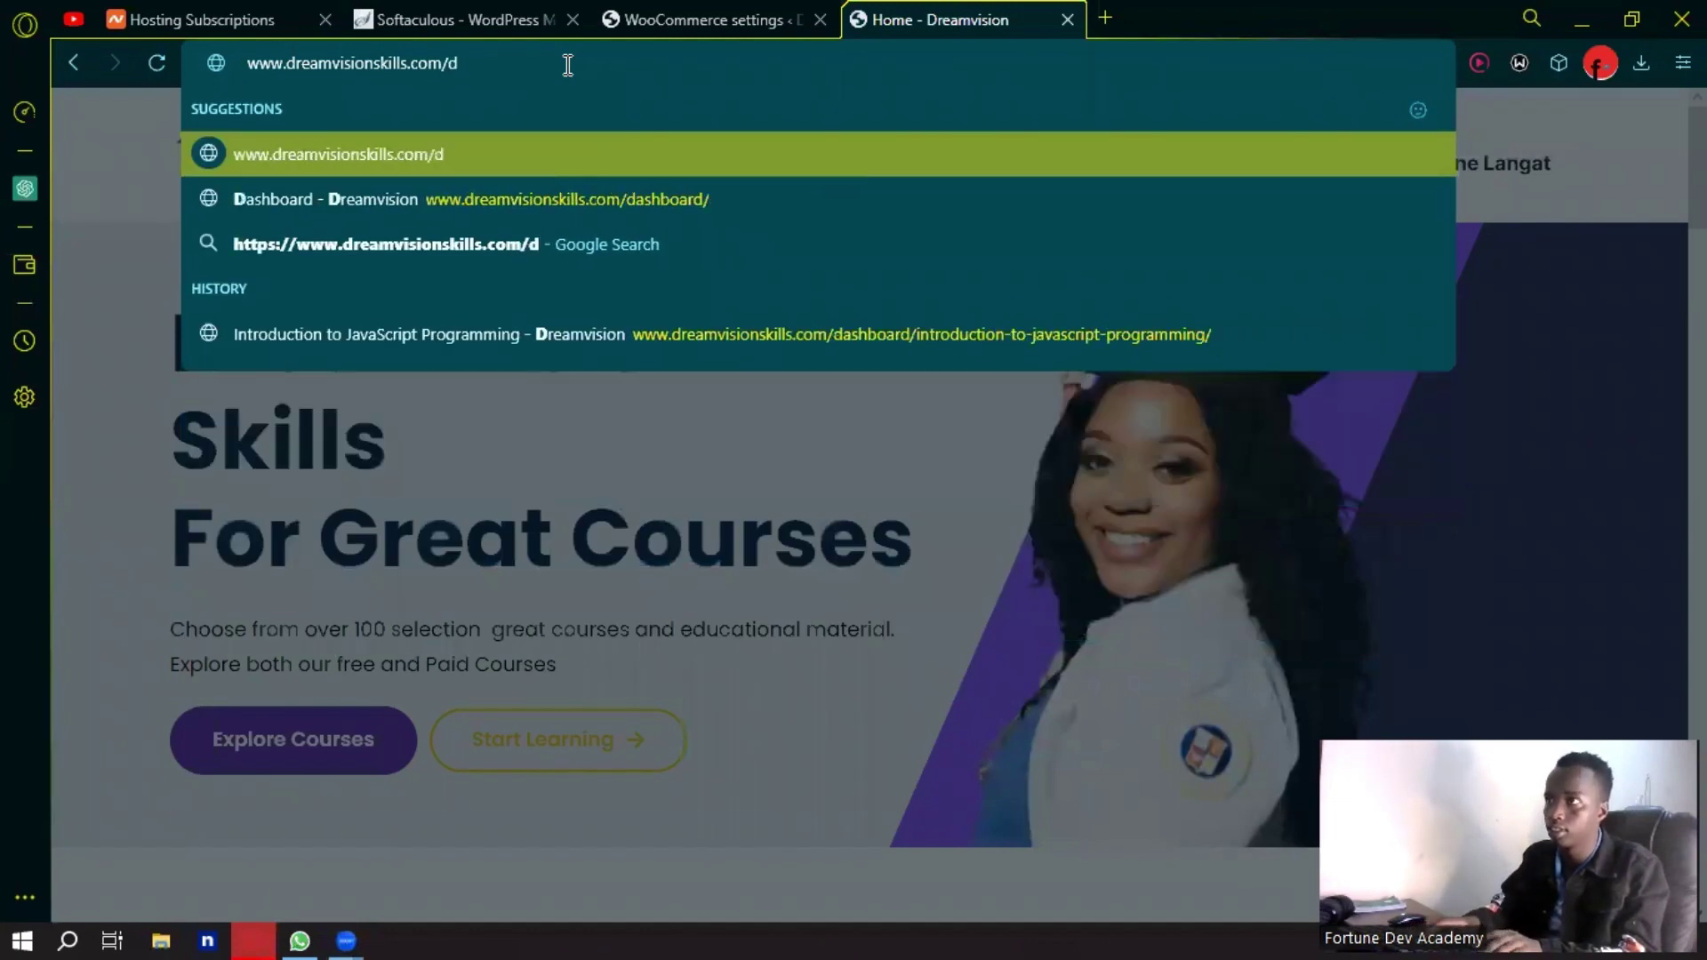
key("Down")
key("Down")
key("Down")
key("Return")
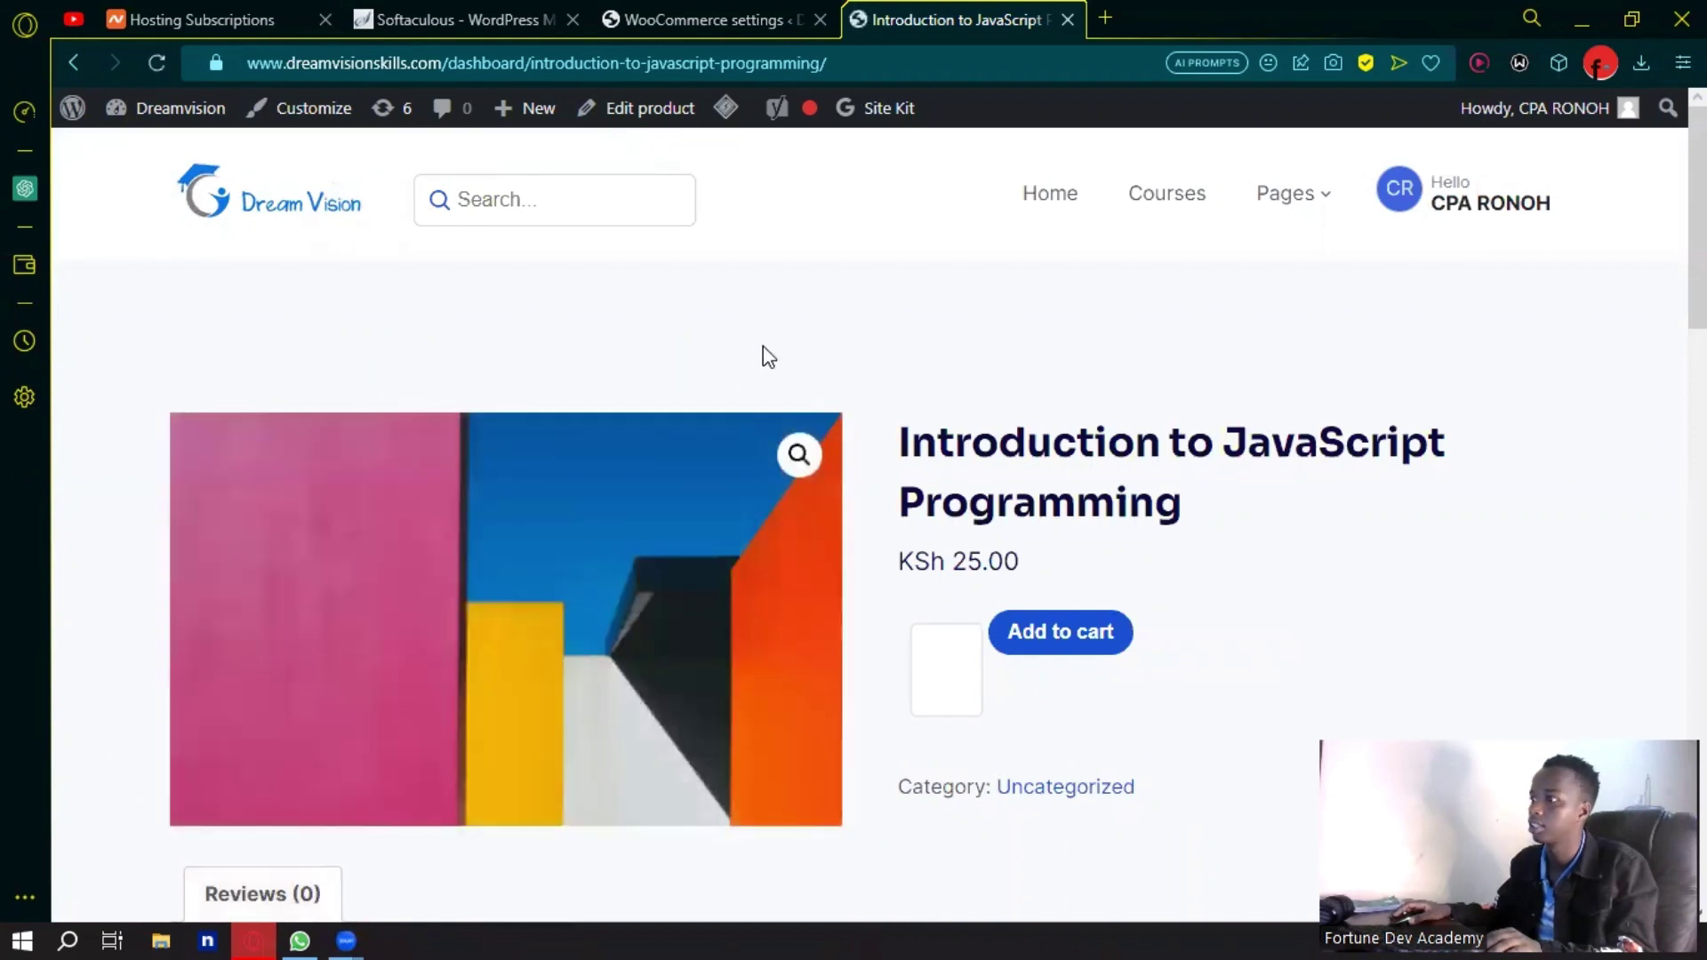
Add the KSh 25.00 course to the cart and proceed to checkout.
scroll(680, 537, "down", 4)
scroll(669, 532, "up", 4)
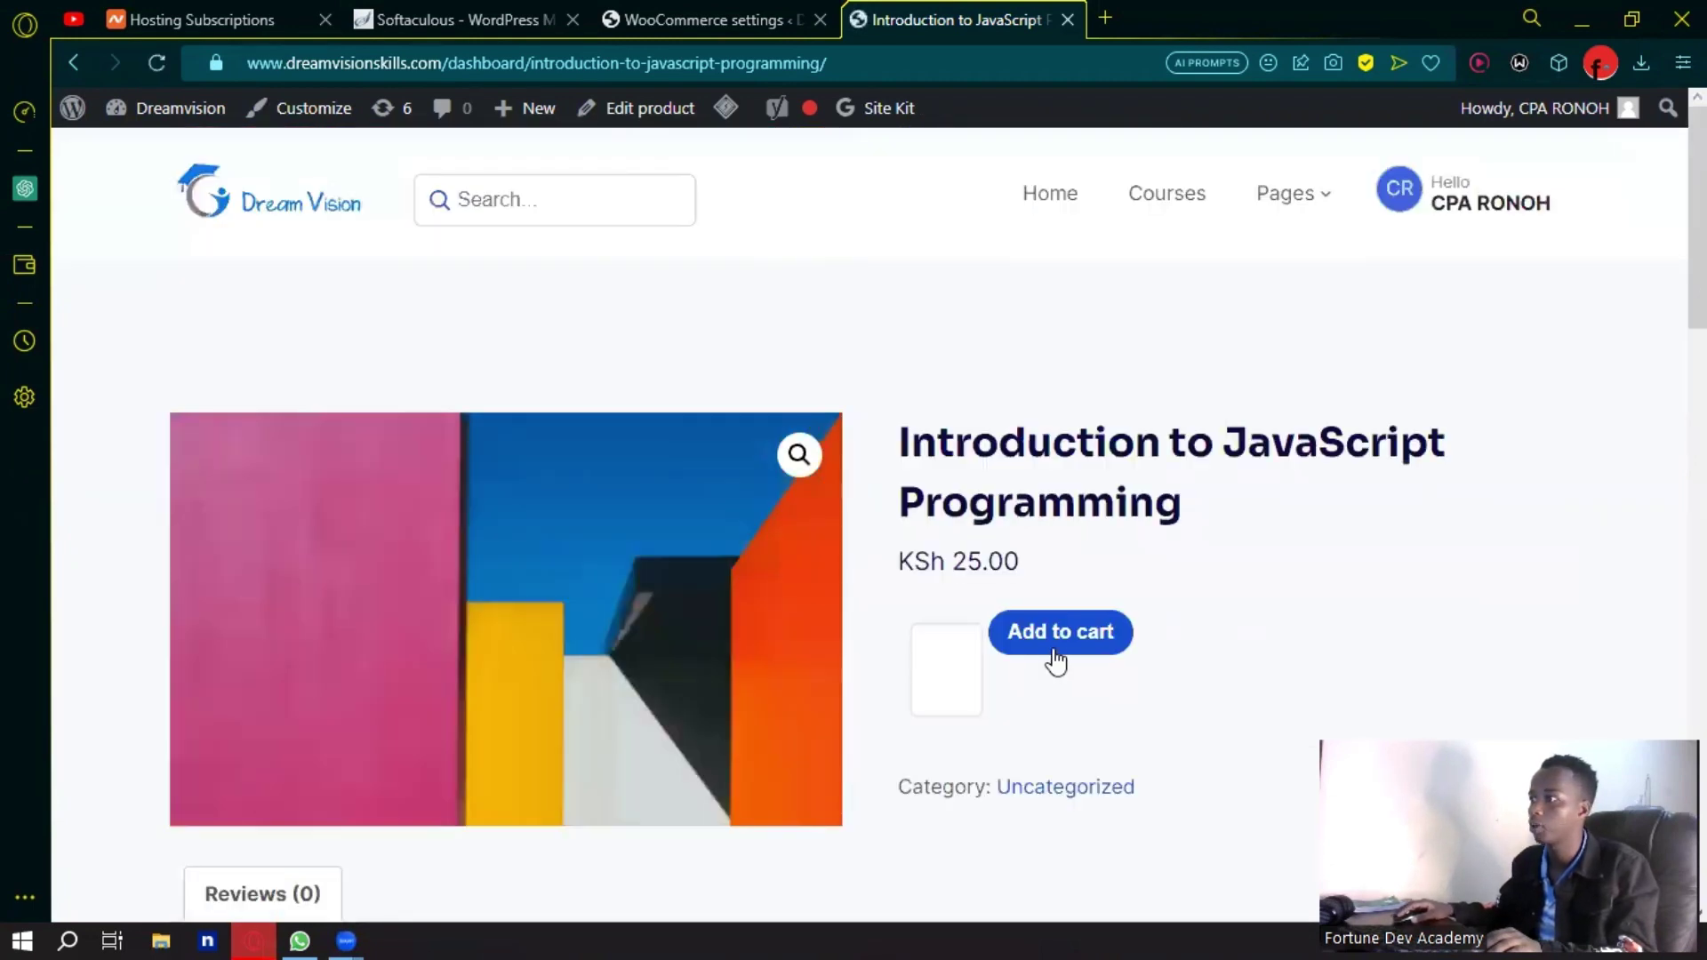
left_click(1057, 659)
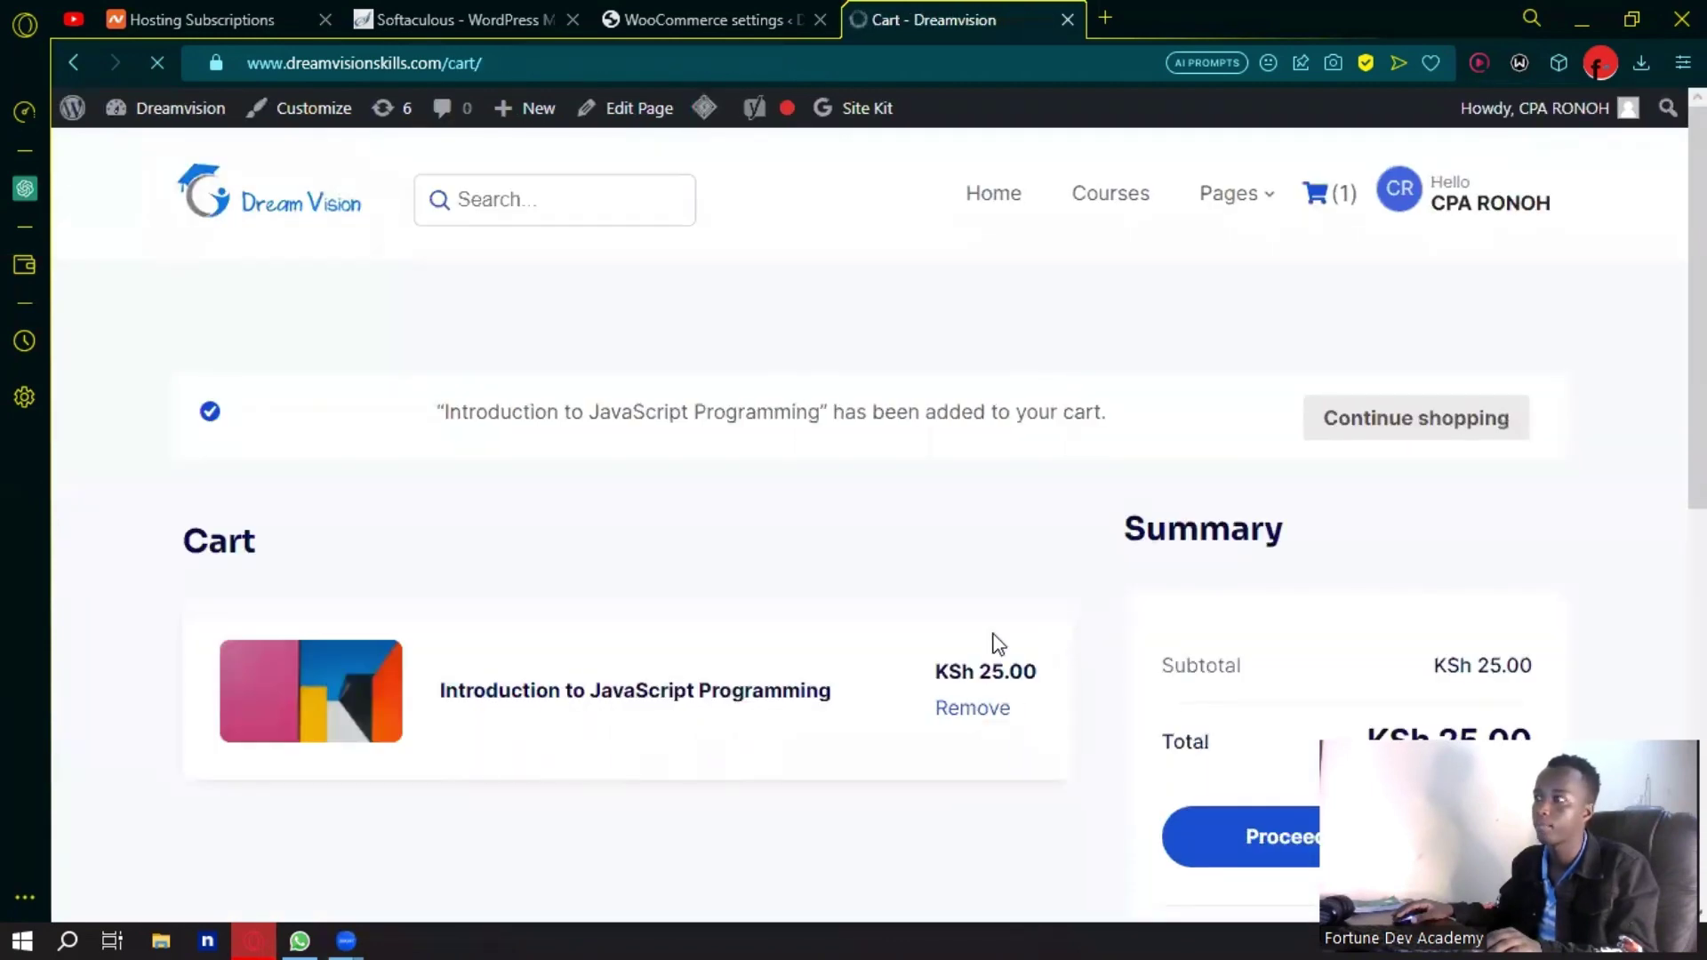
scroll(801, 479, "down", 4)
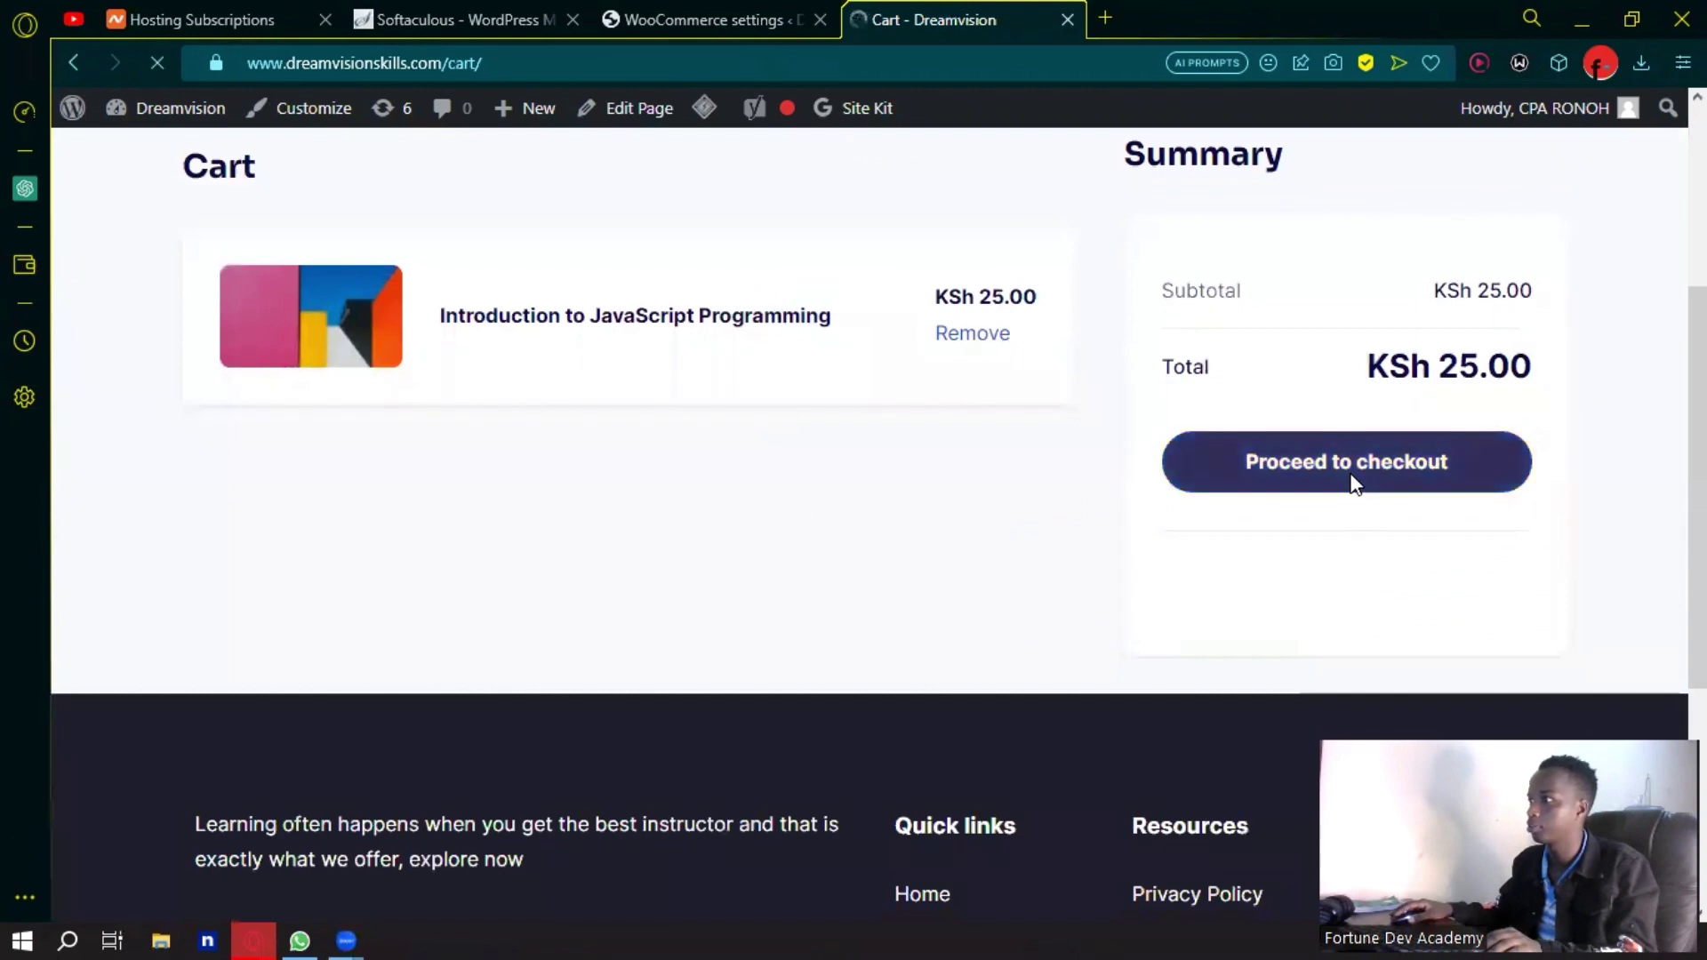
left_click(1230, 449)
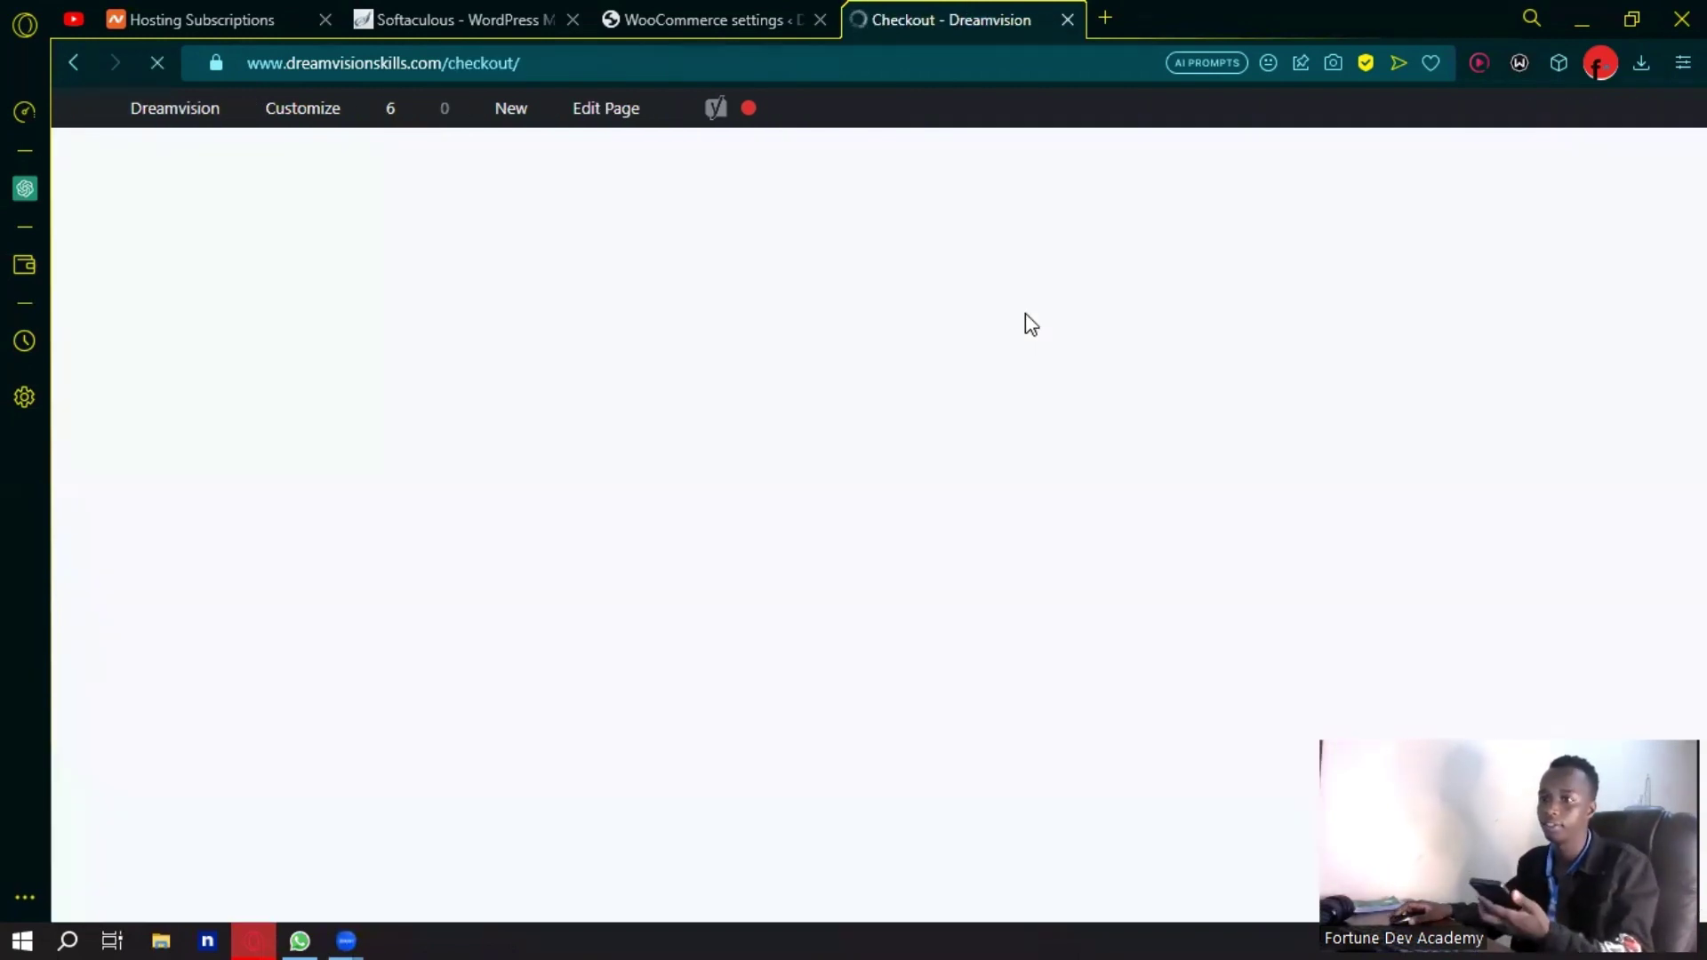
Choose Lipa Na M-Pesa as the checkout payment method.
scroll(999, 382, "down", 5)
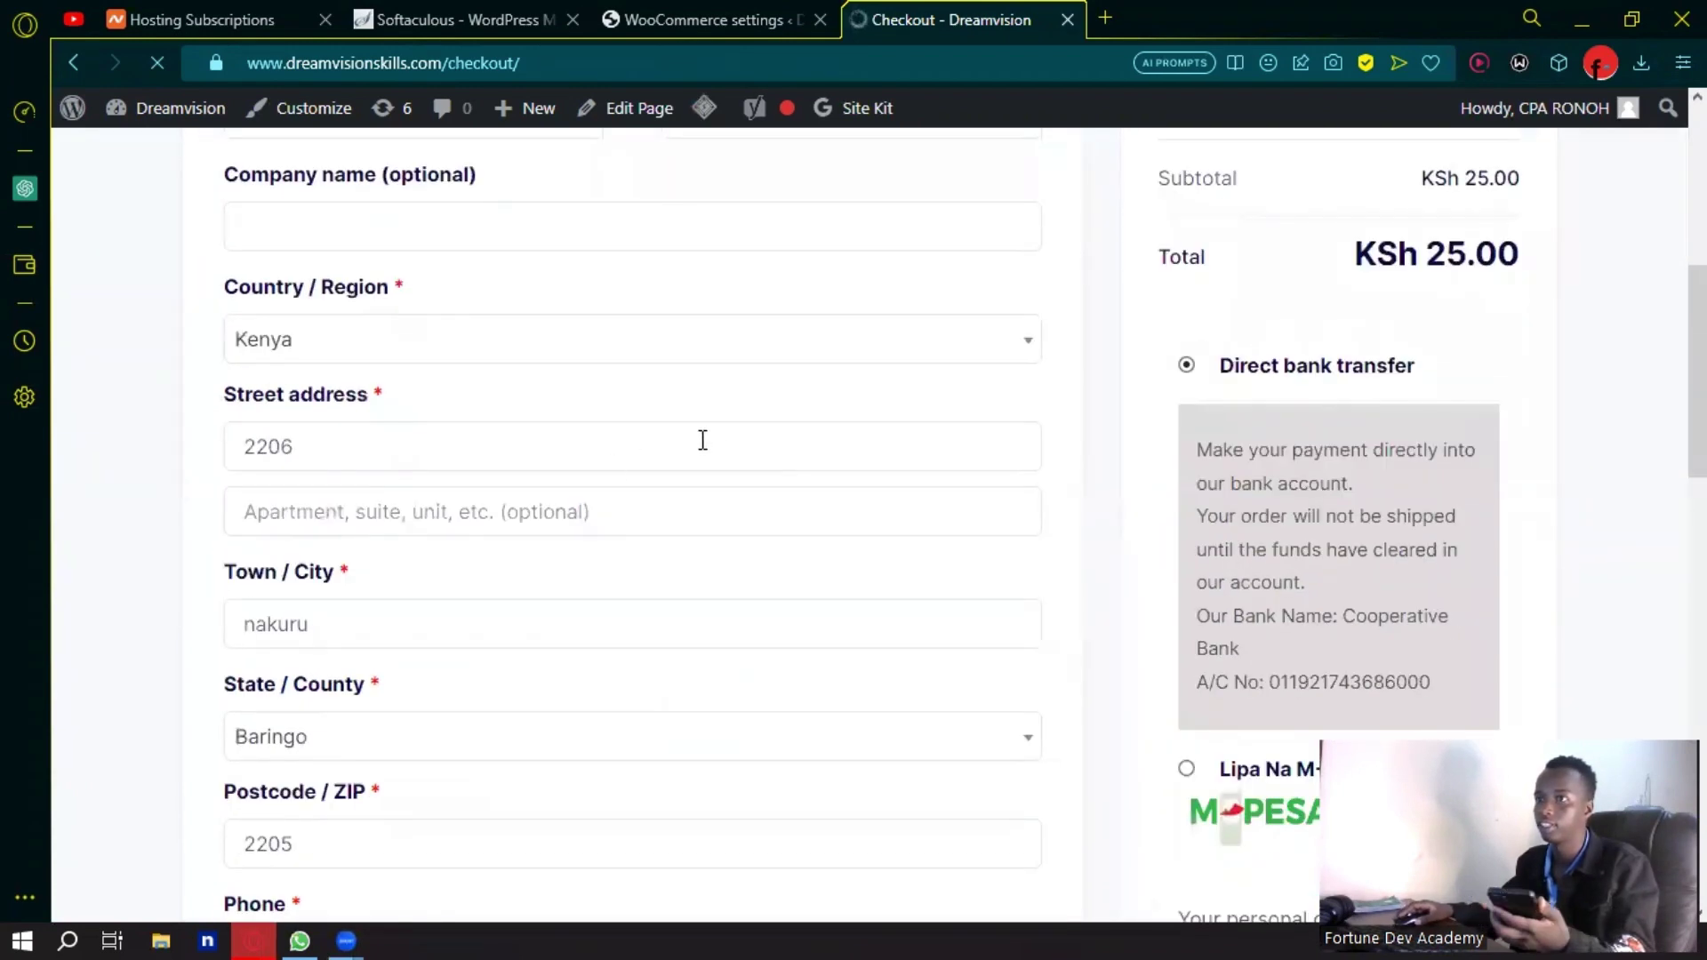
scroll(604, 446, "up", 1)
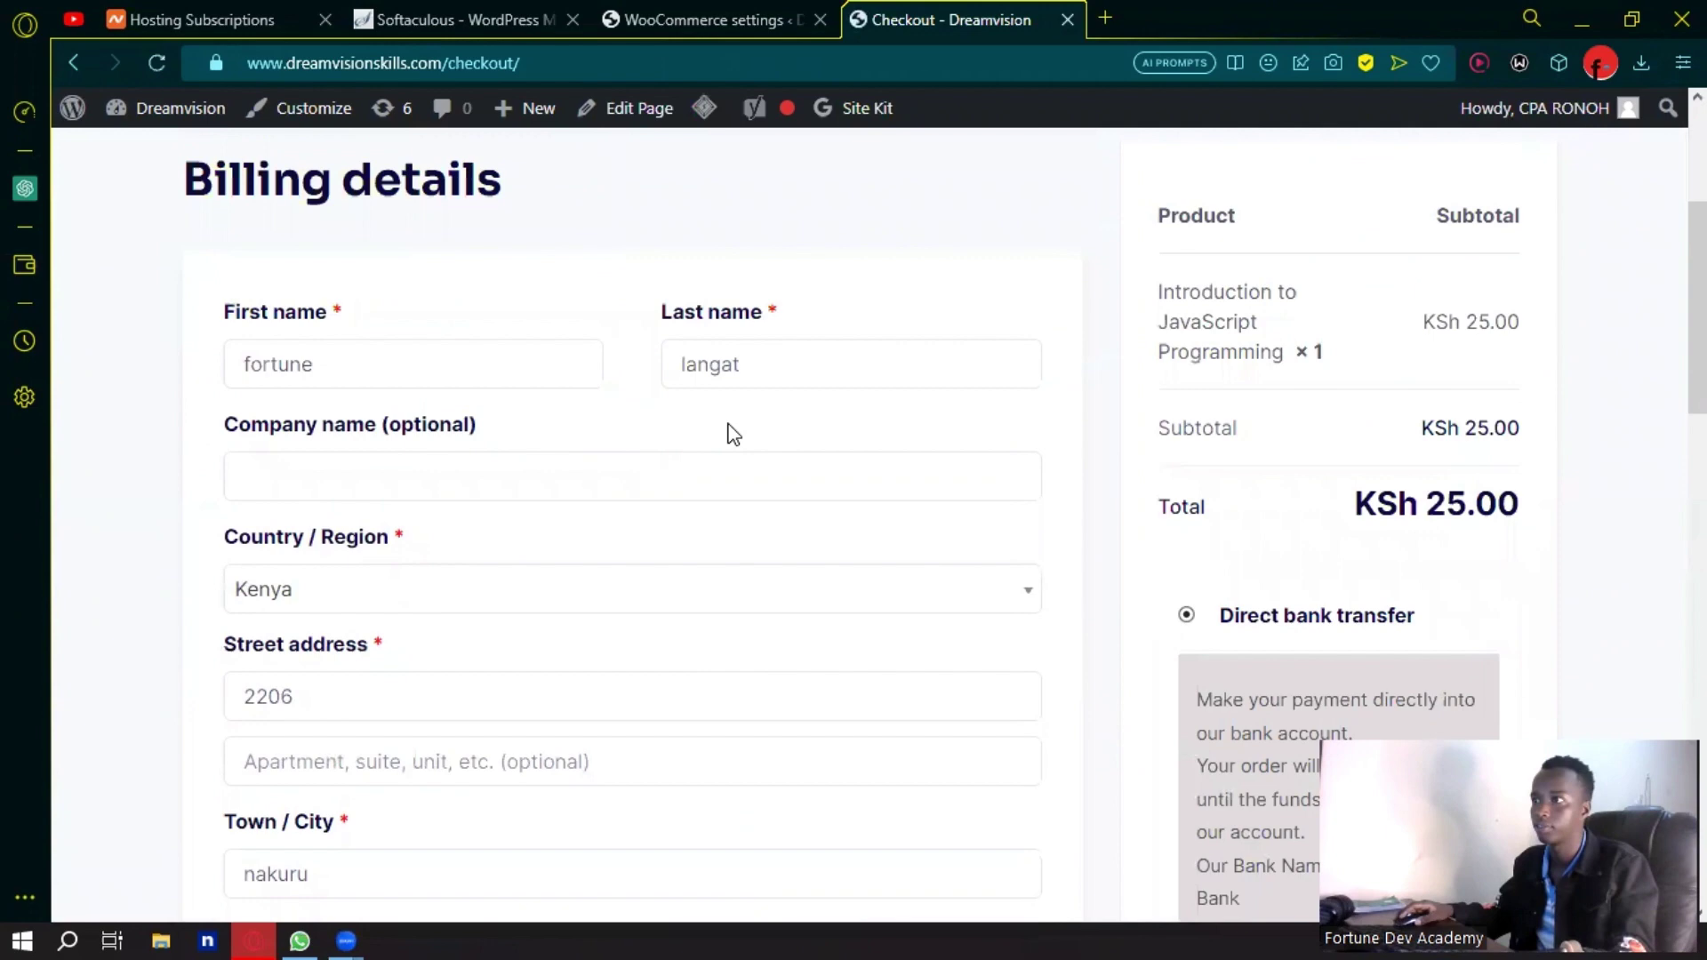
scroll(694, 436, "down", 5)
scroll(534, 476, "down", 4)
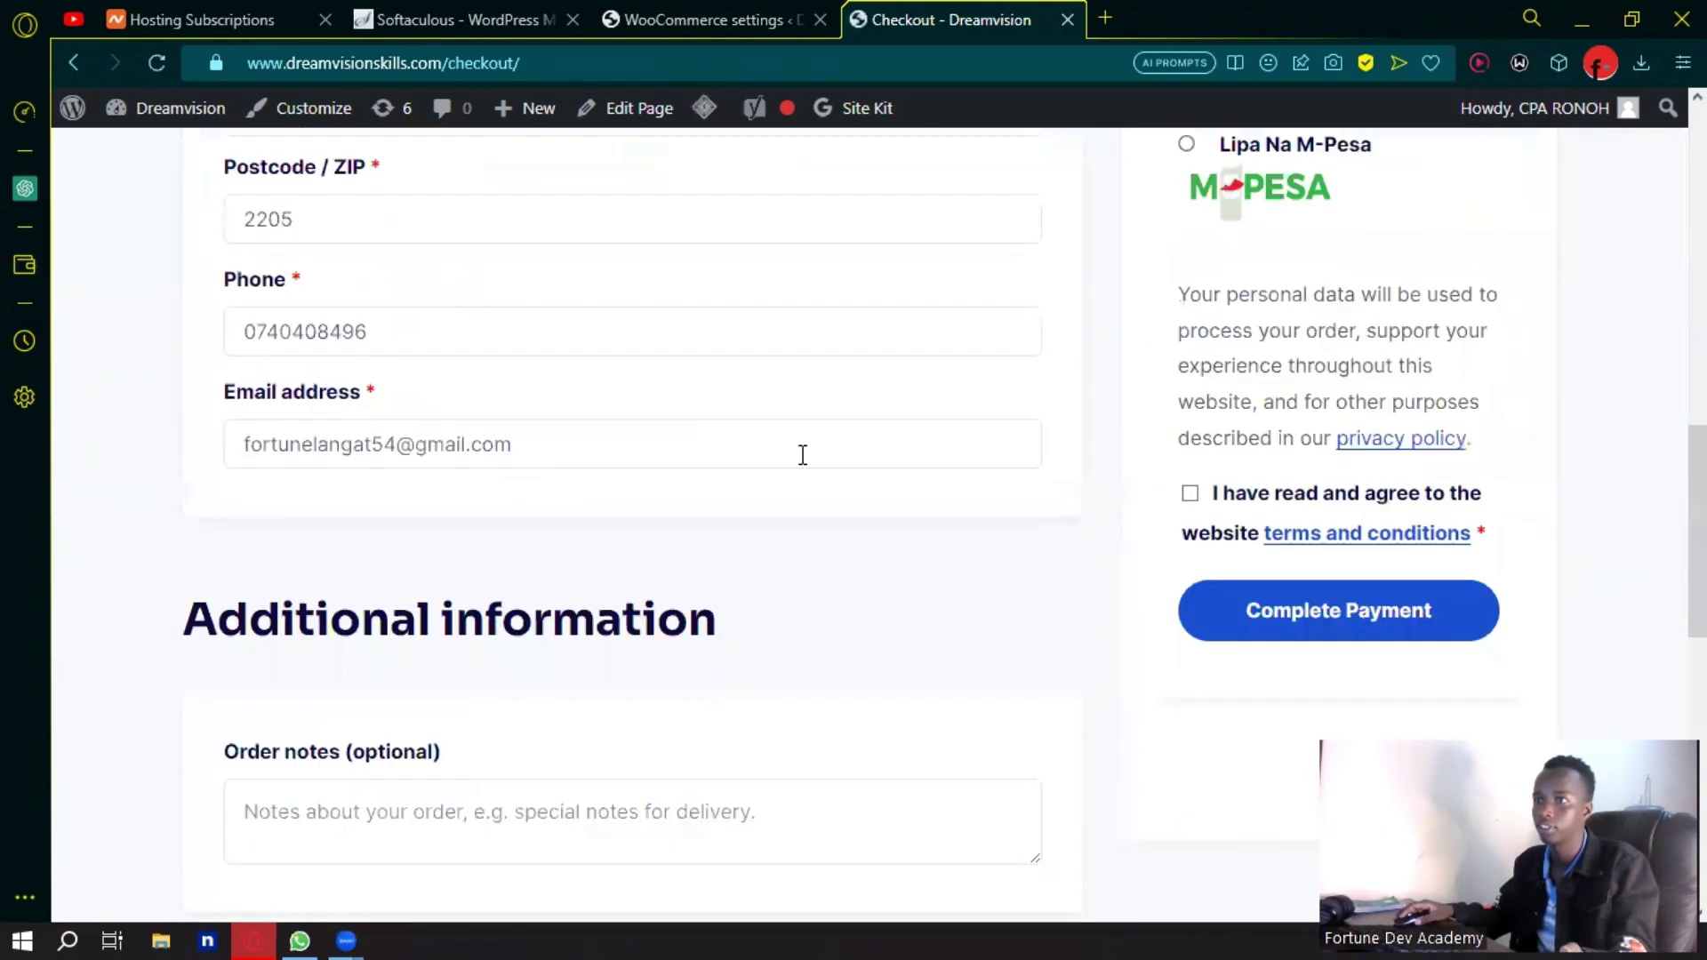
scroll(803, 455, "down", 3)
scroll(991, 457, "up", 9)
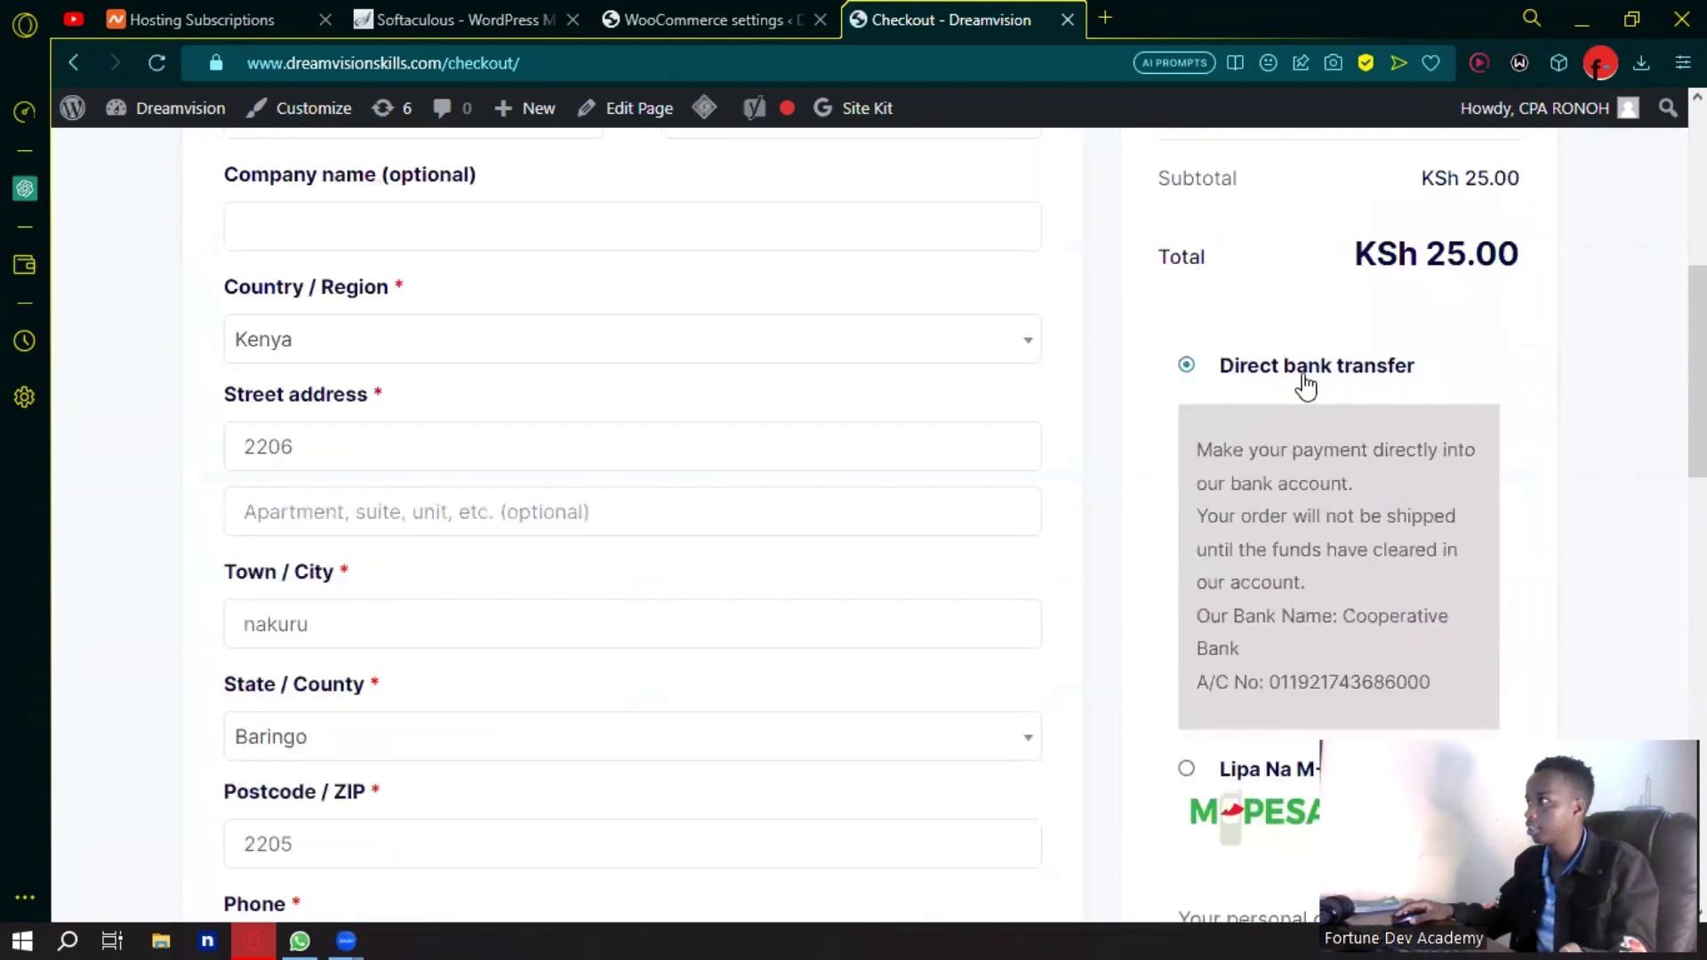
scroll(1260, 383, "down", 3)
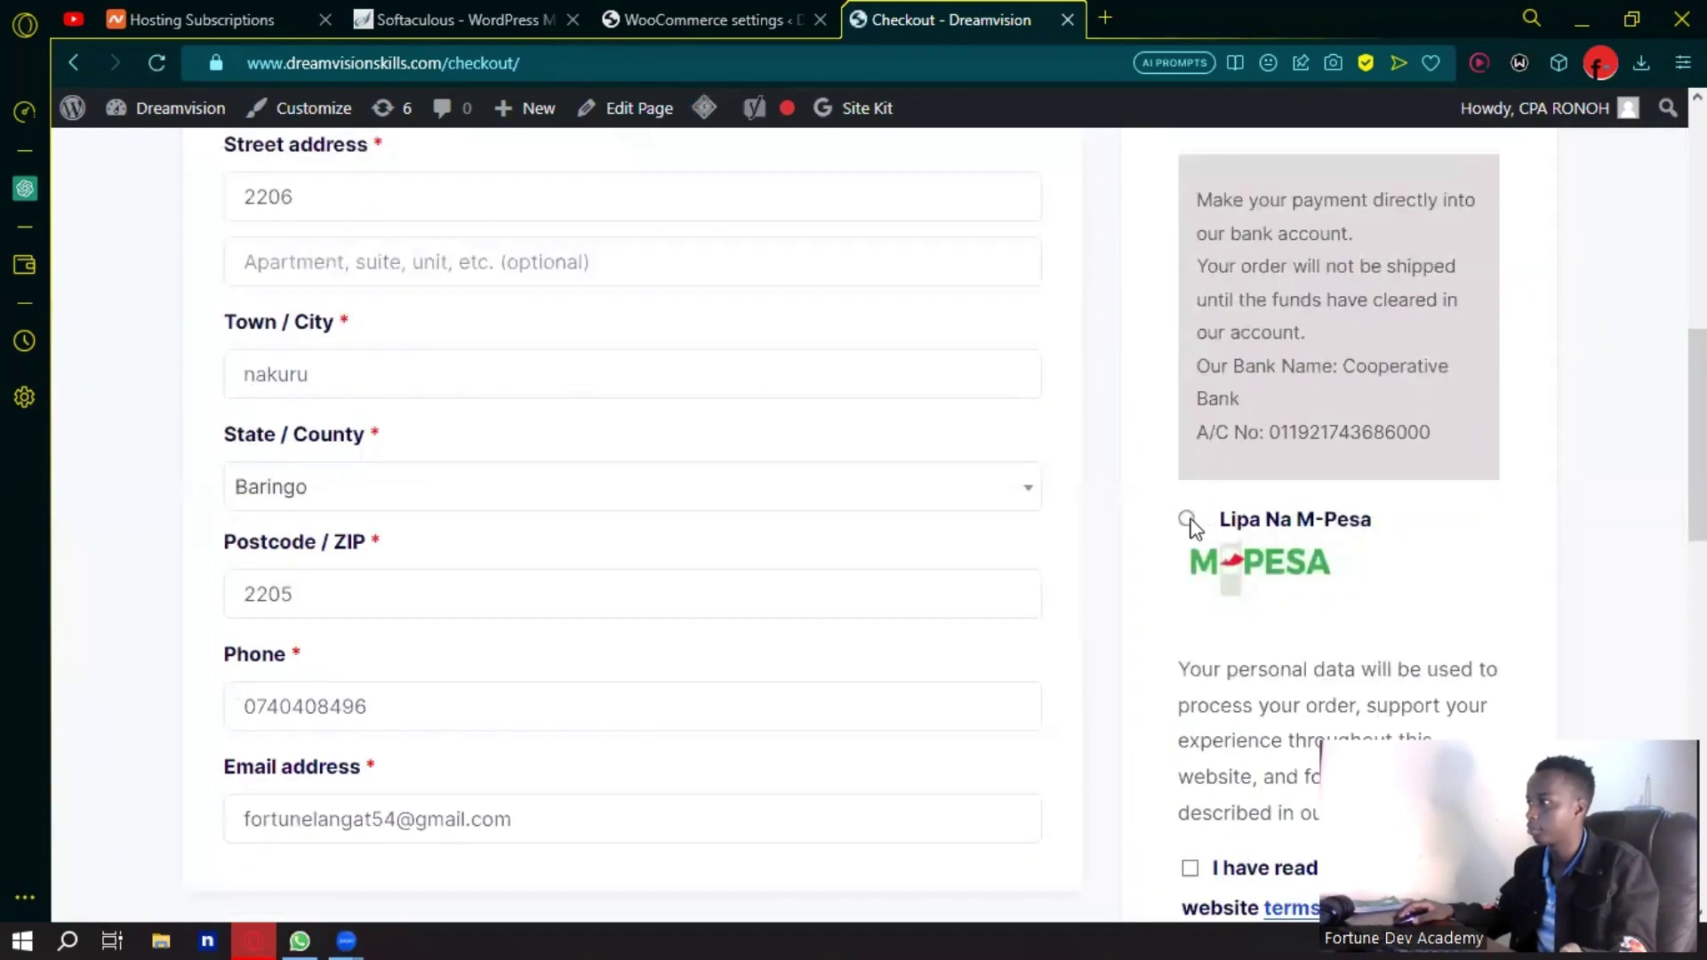
left_click(1187, 523)
Autofill the Confirm M-PESA Phone Number with the saved number and accept the terms.
scroll(1278, 436, "down", 1)
left_click(1280, 425)
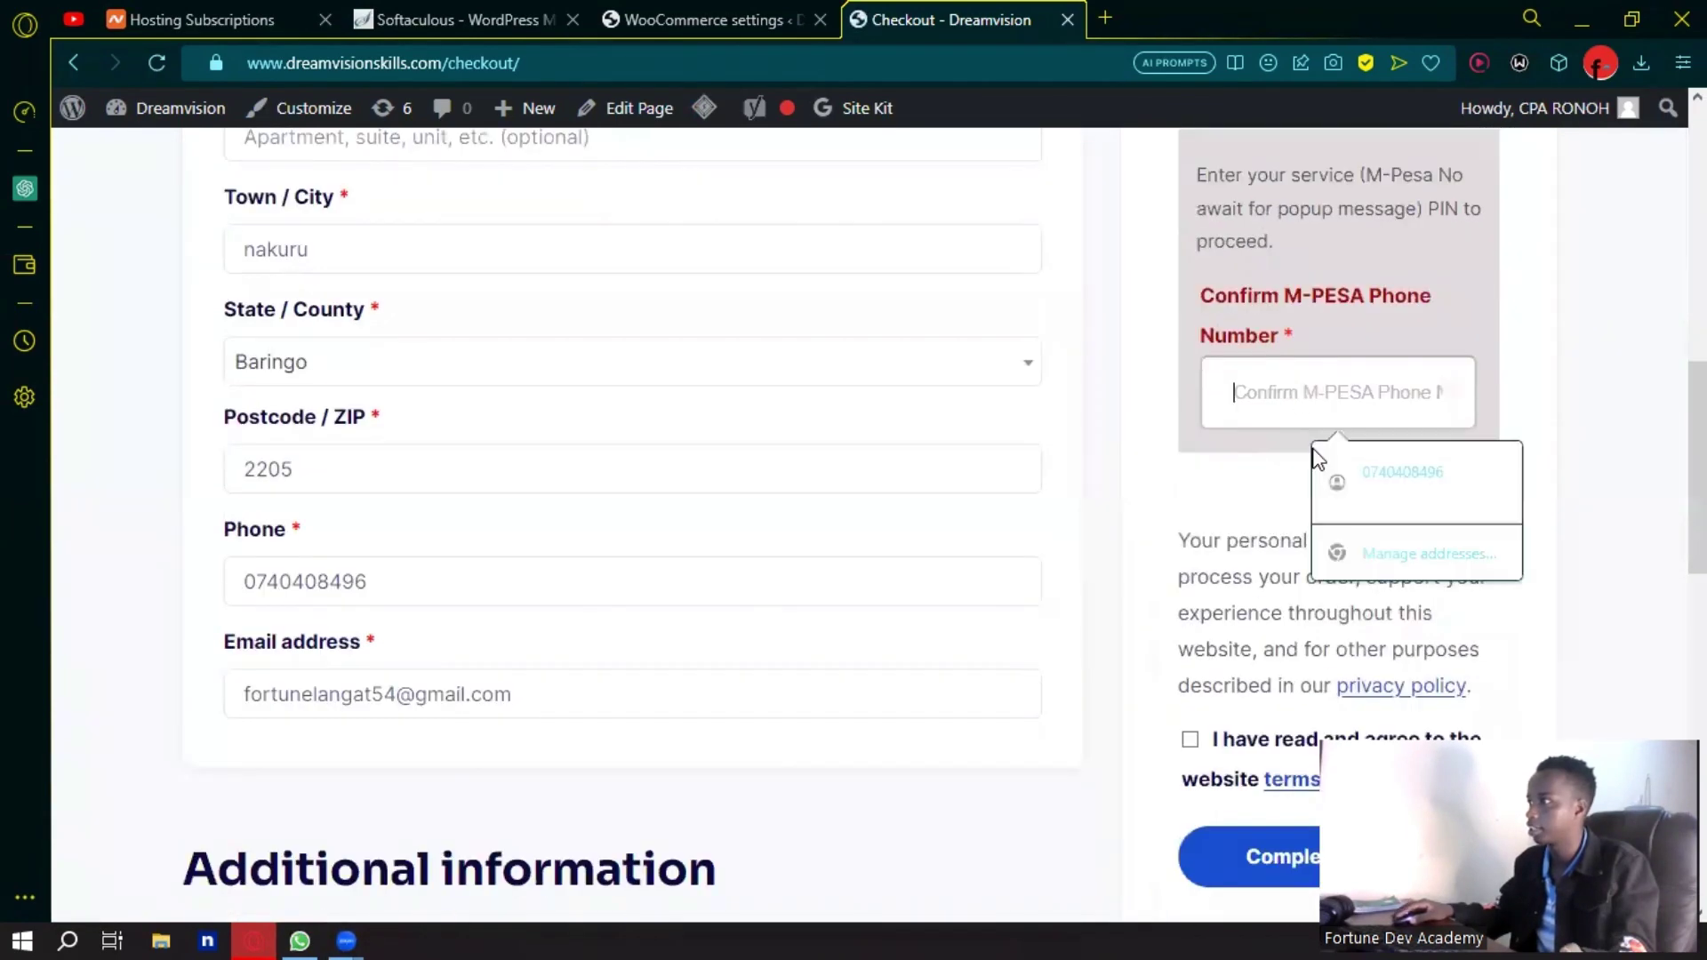
left_click(1358, 471)
scroll(1230, 569, "down", 2)
left_click(1190, 615)
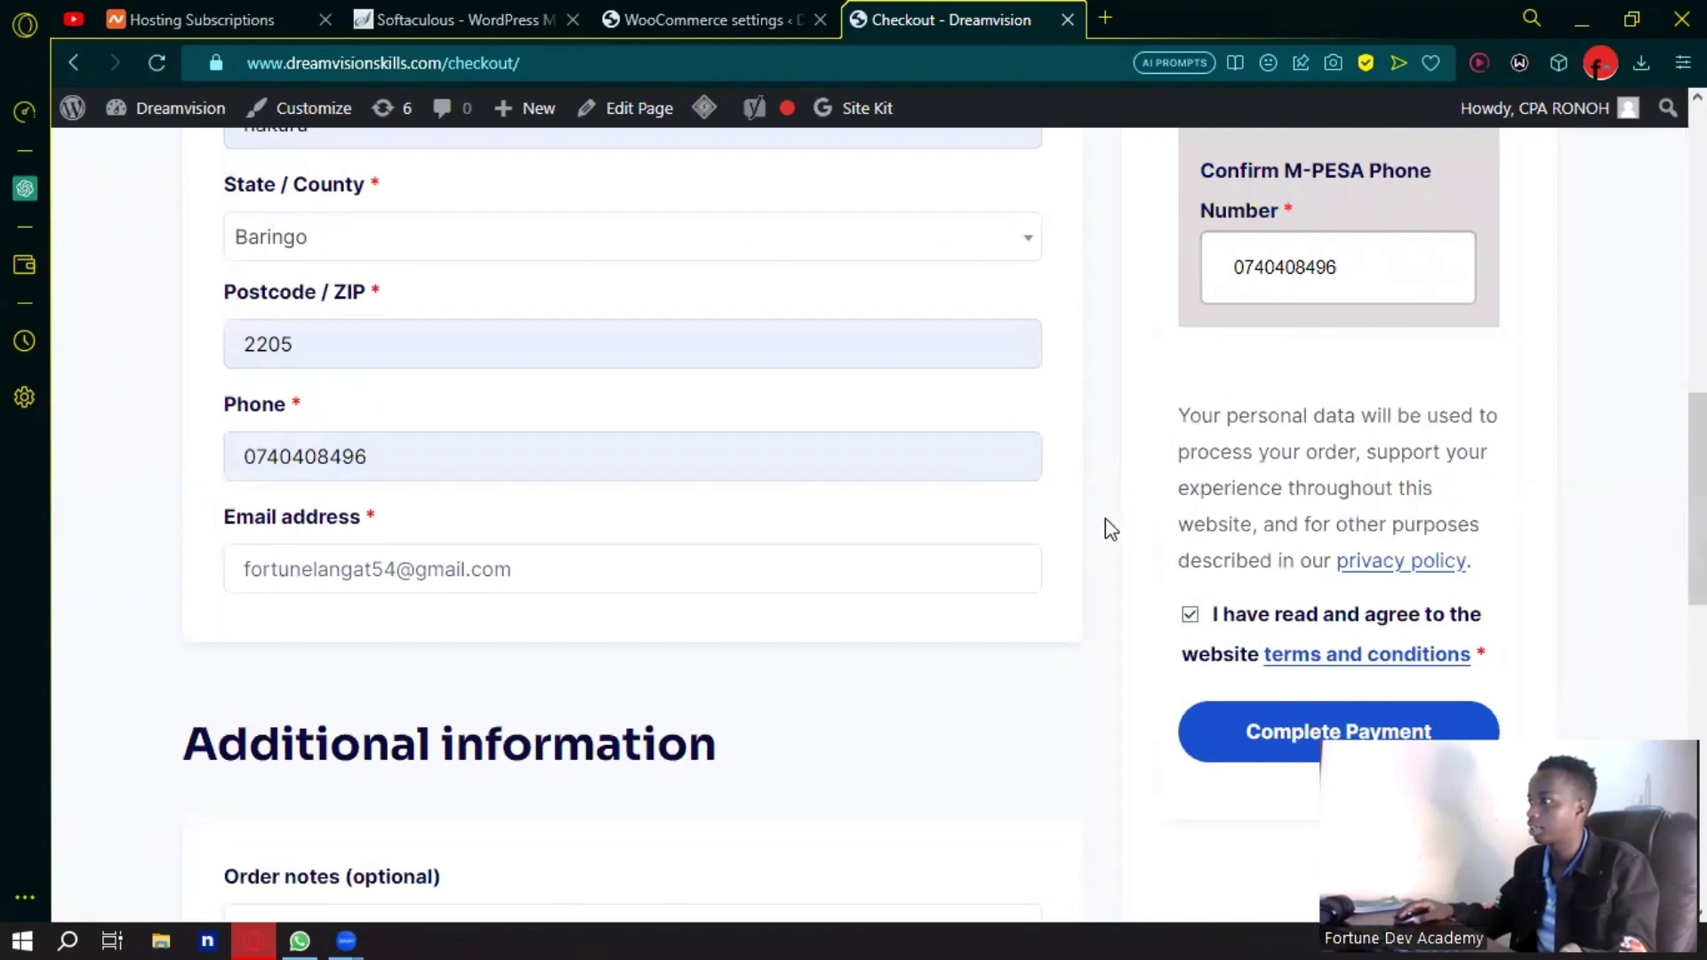
Complete Payment to place the KSh 25.00 order via M-Pesa.
scroll(1006, 485, "up", 2)
scroll(869, 485, "down", 10)
scroll(1037, 485, "up", 5)
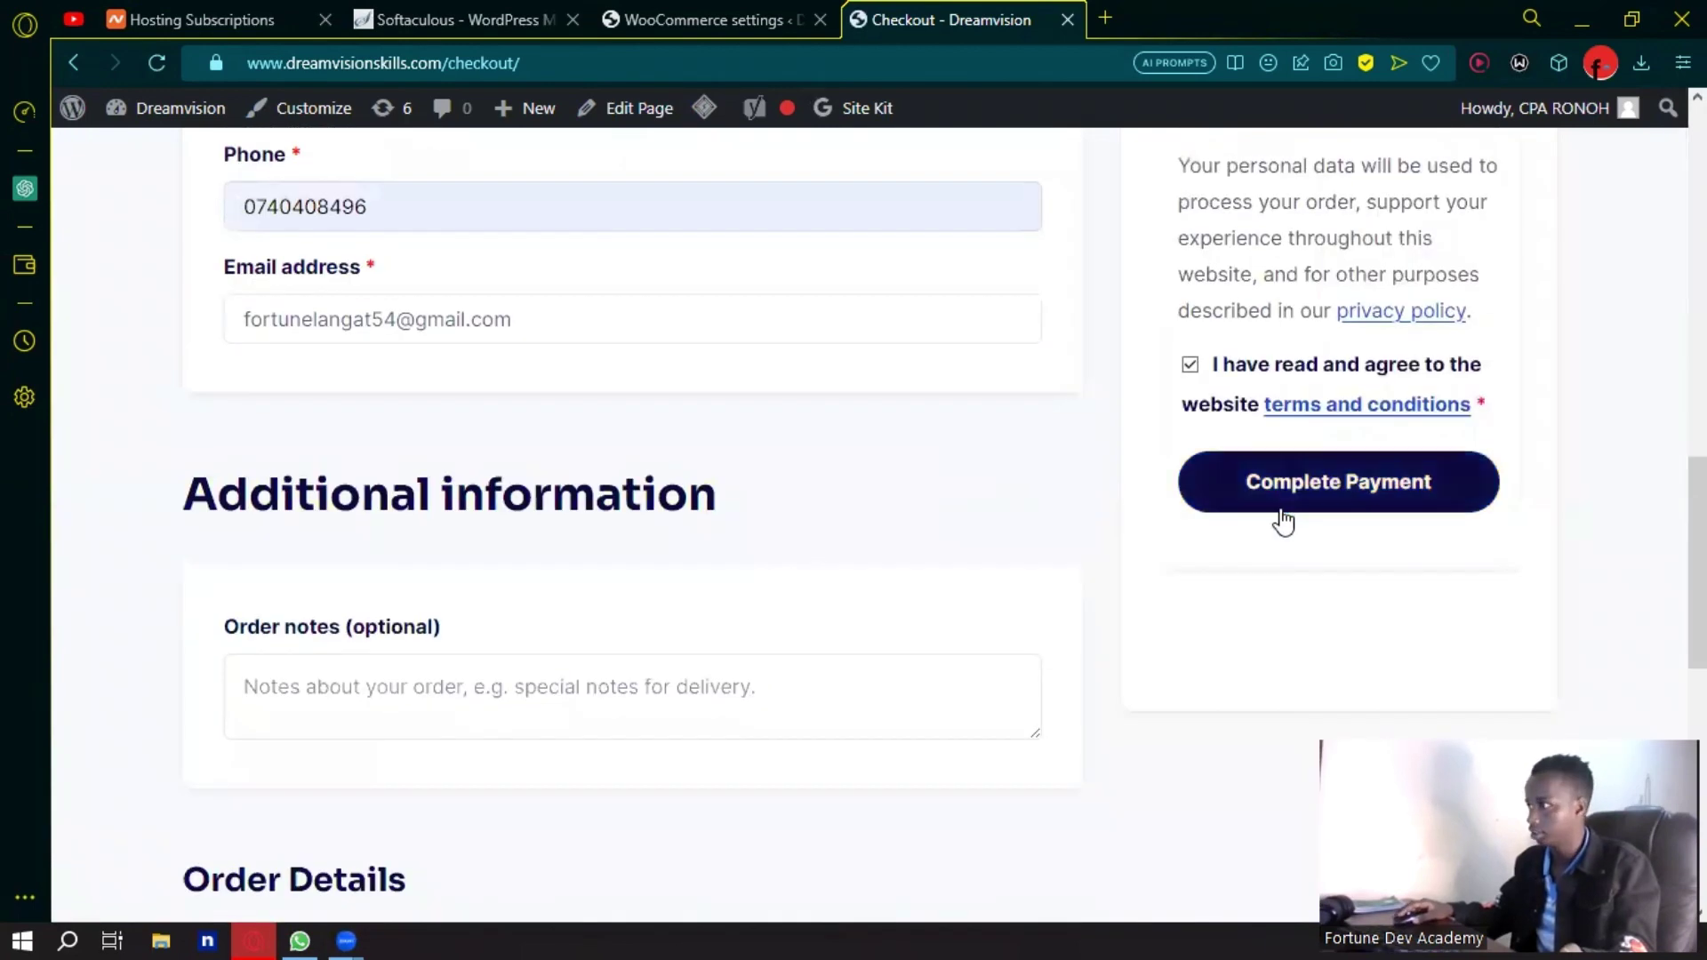
left_click(1300, 498)
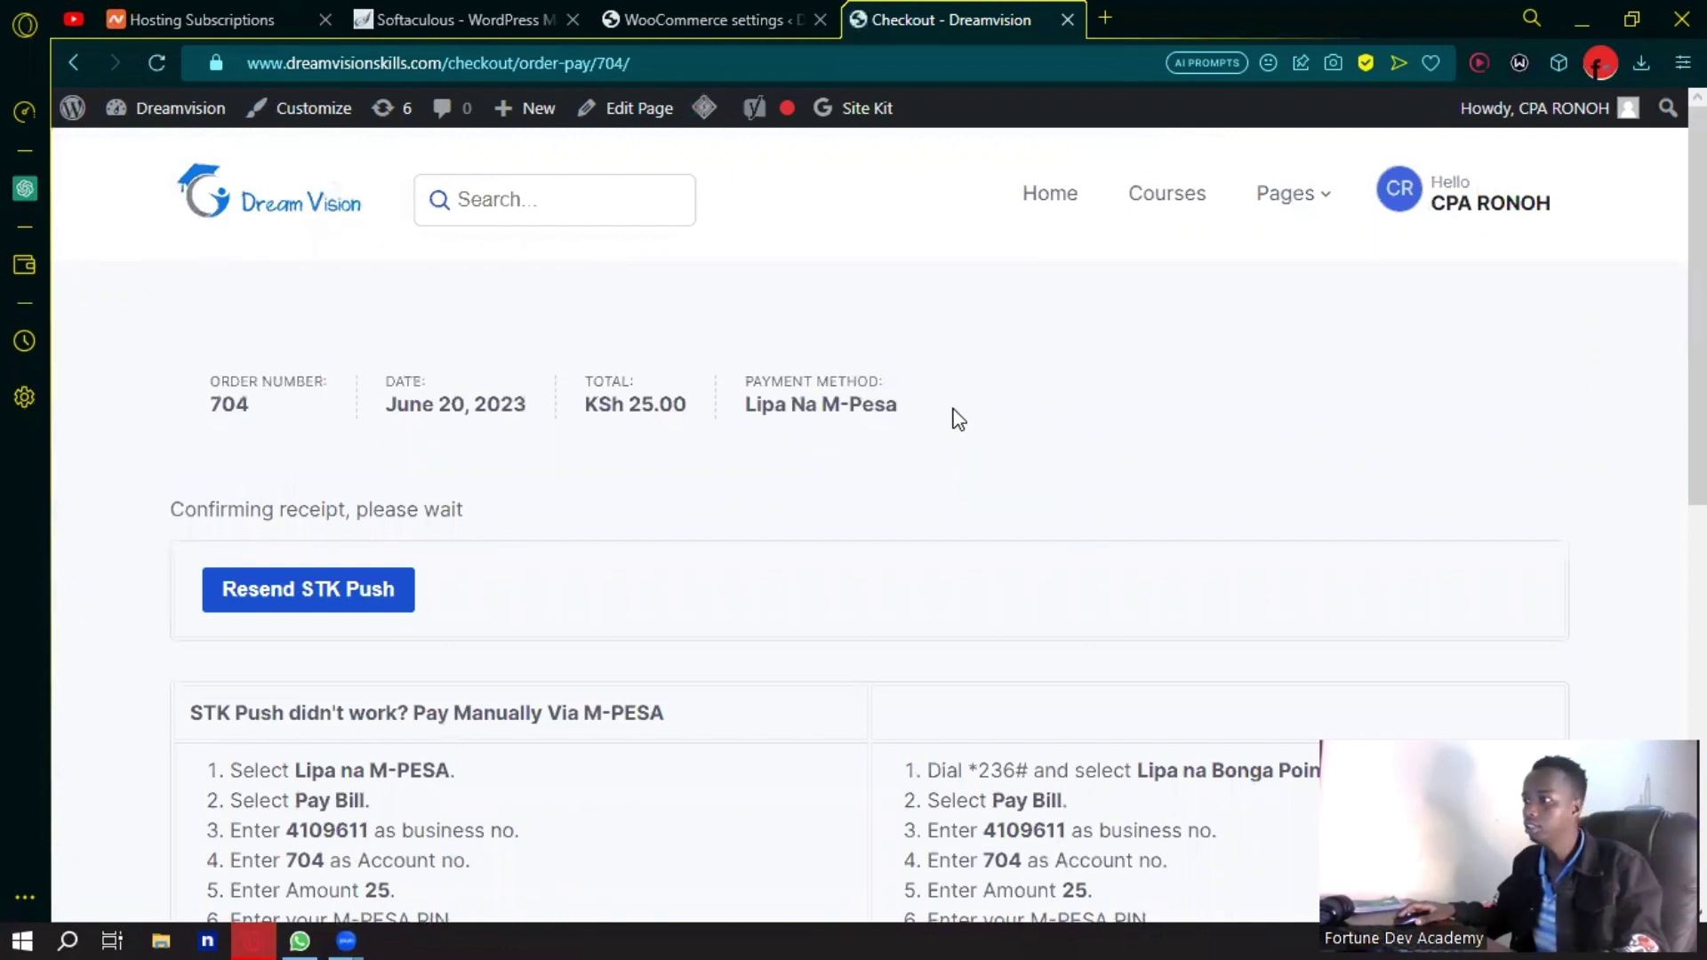
Switch to the WooCommerce settings tab showing the Lipa Na M-Pesa gateway settings.
left_click(711, 19)
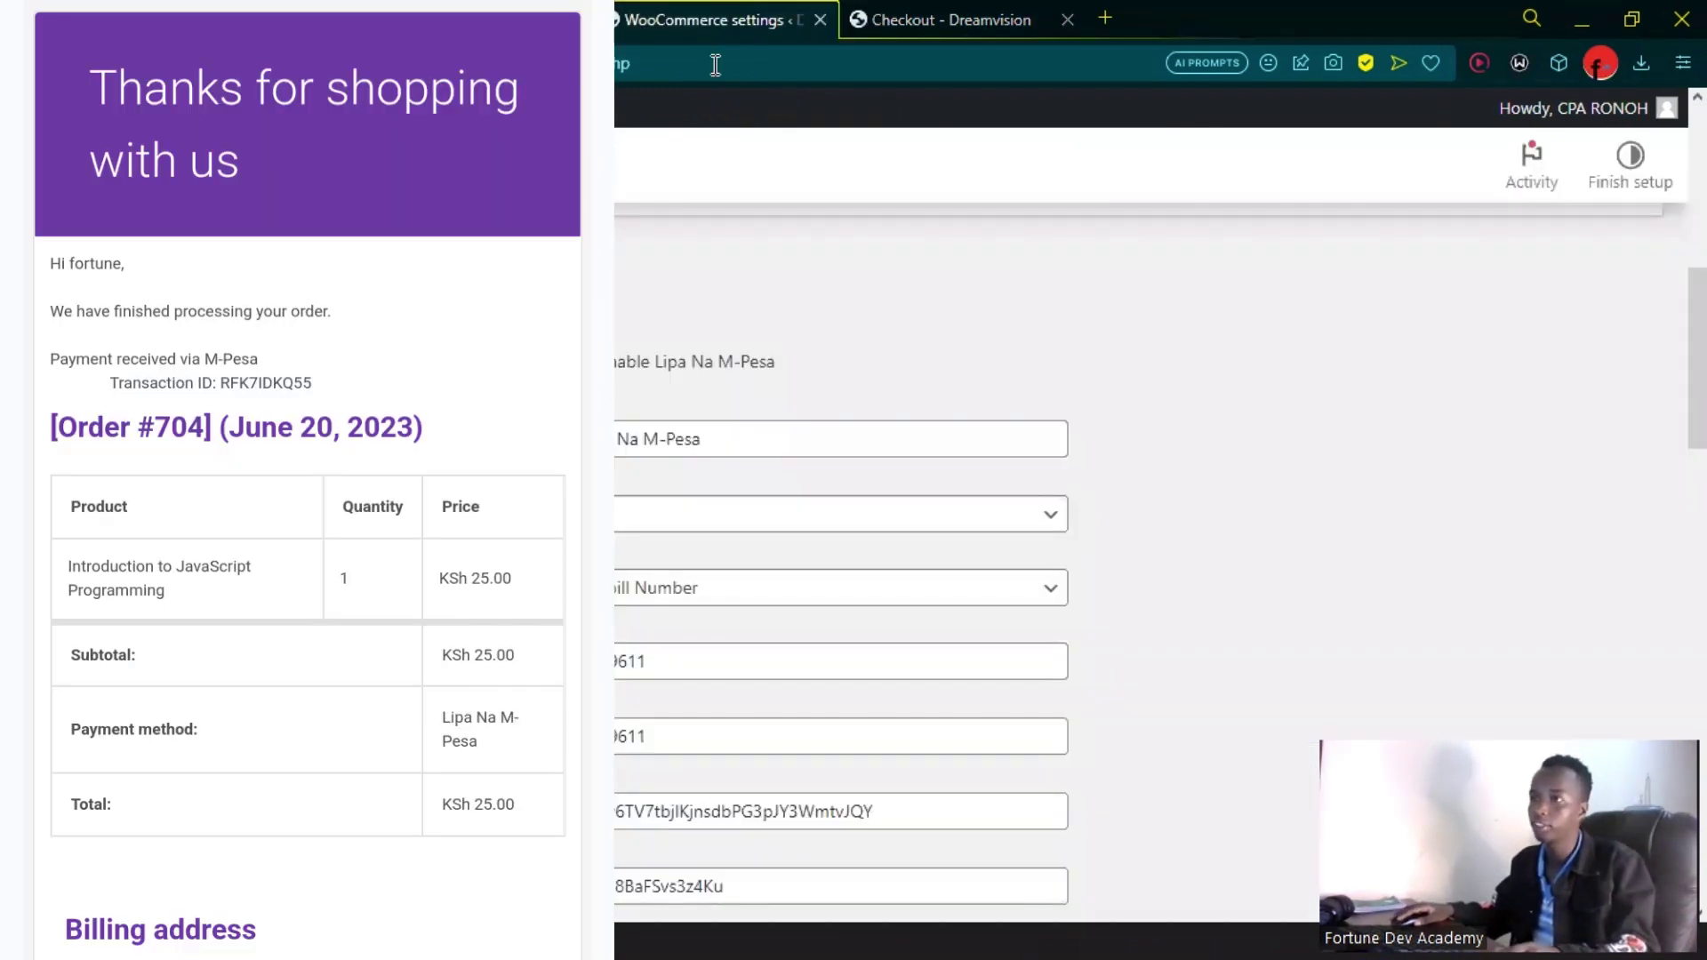
scroll(1138, 534, "up", 2)
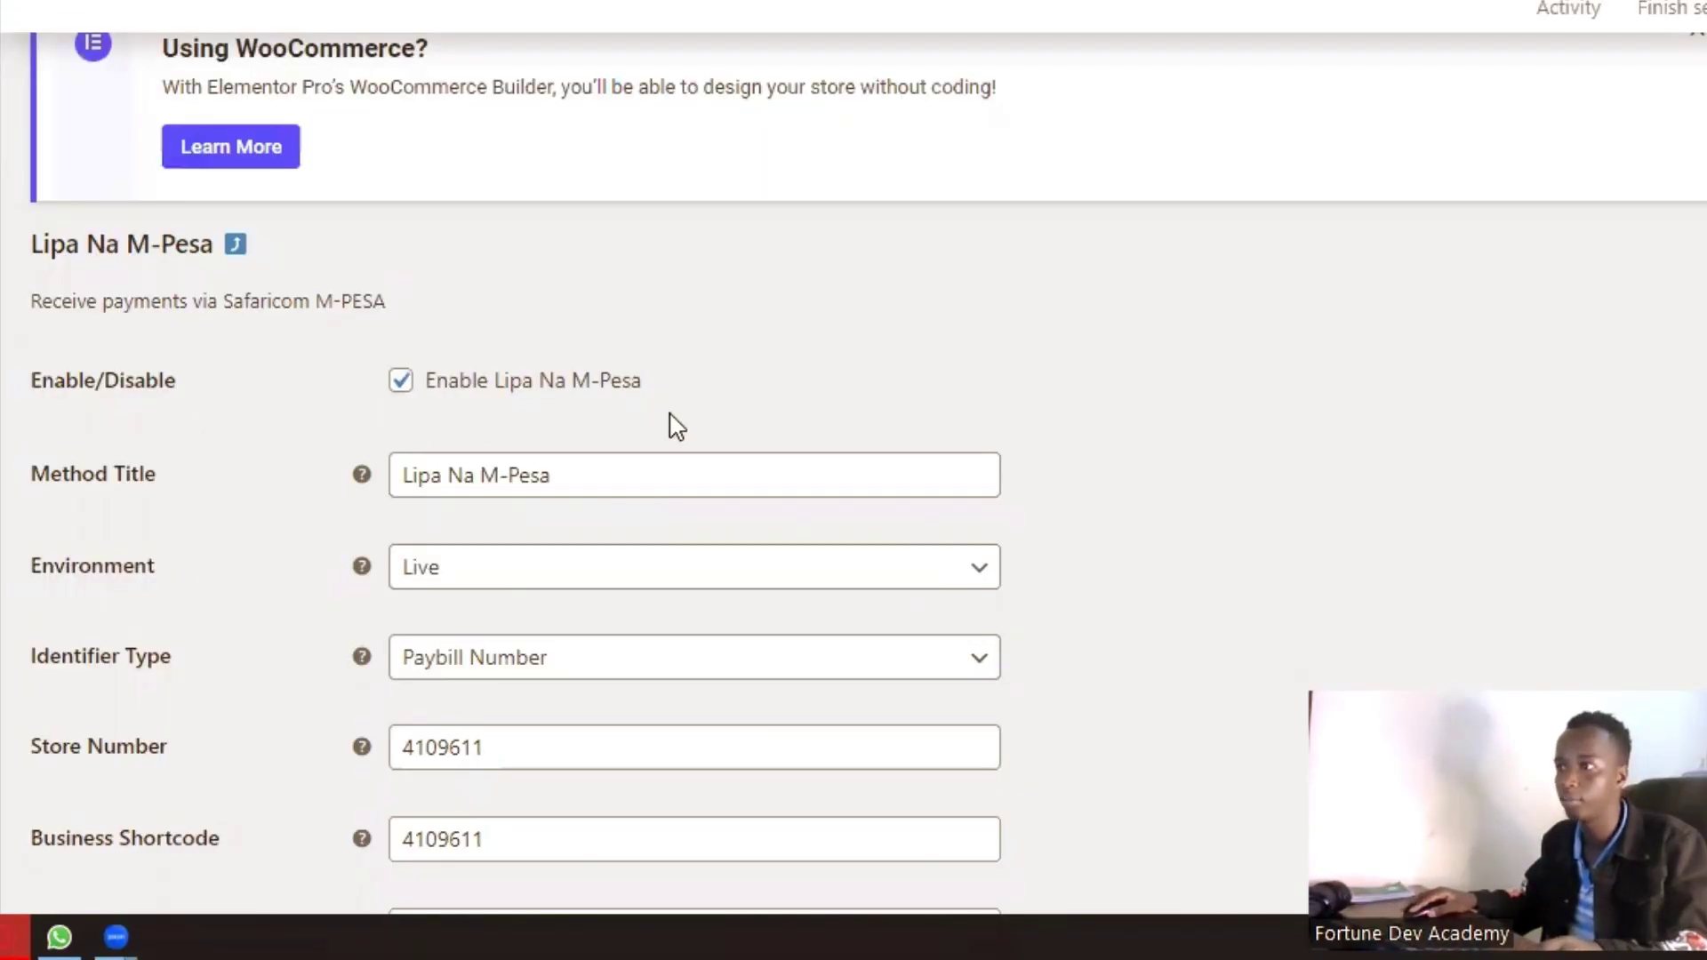
left_click(599, 477)
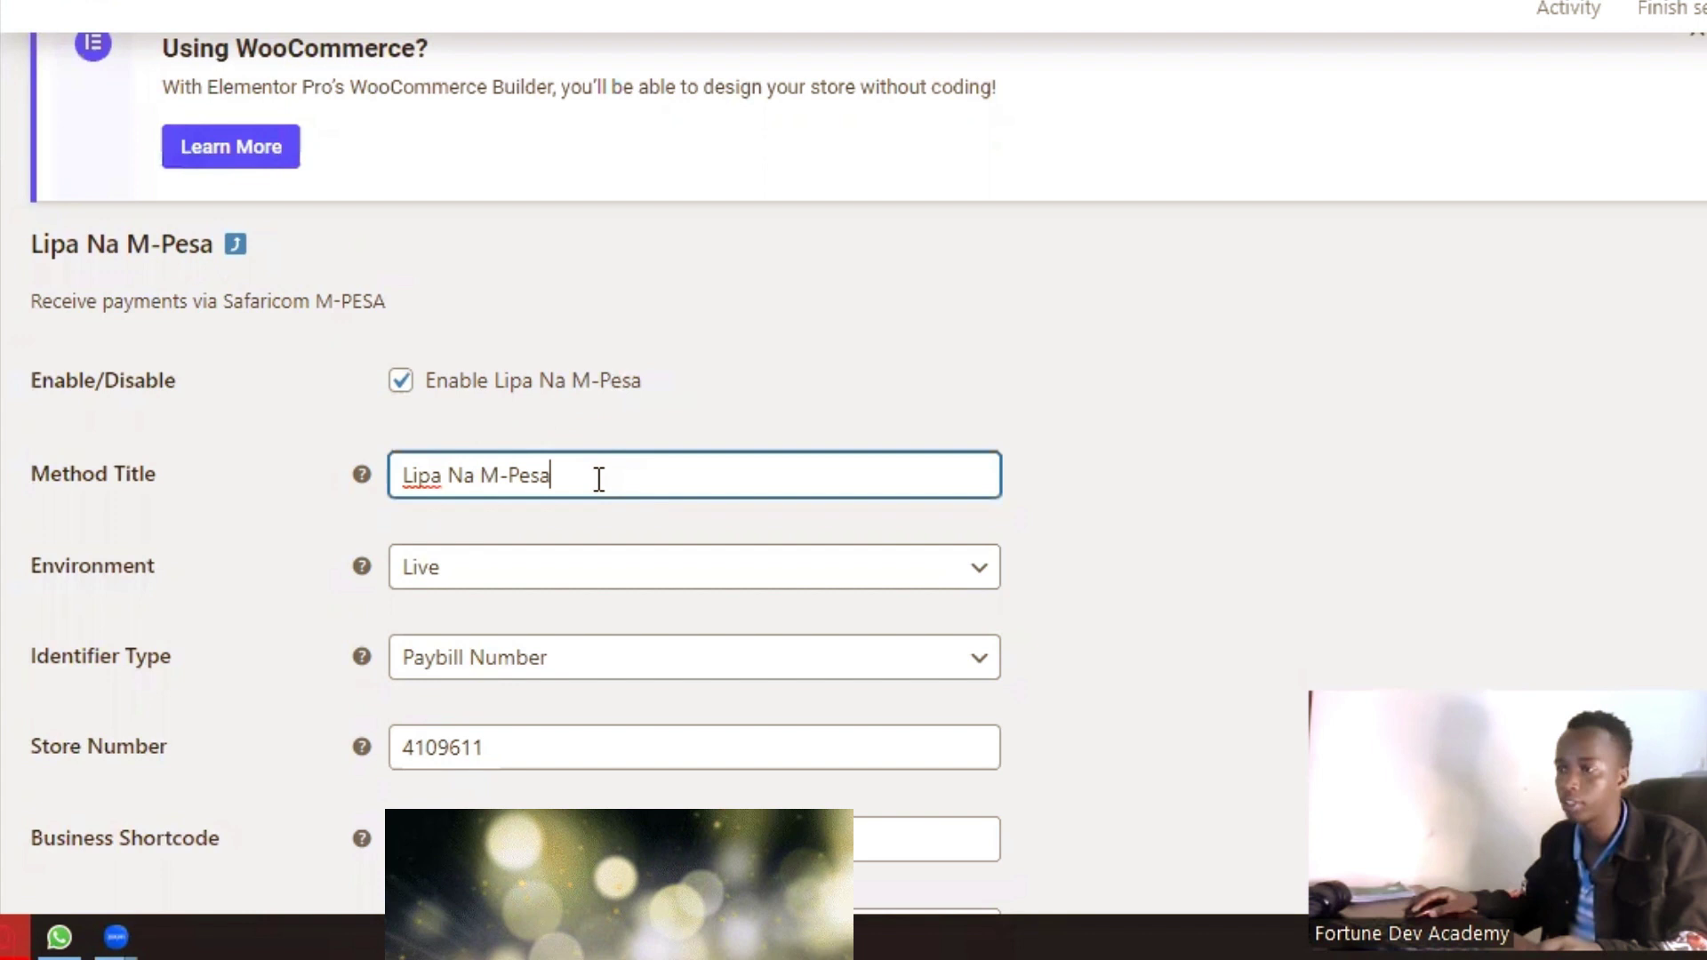
left_click_drag(599, 476, 385, 476)
left_click(1021, 404)
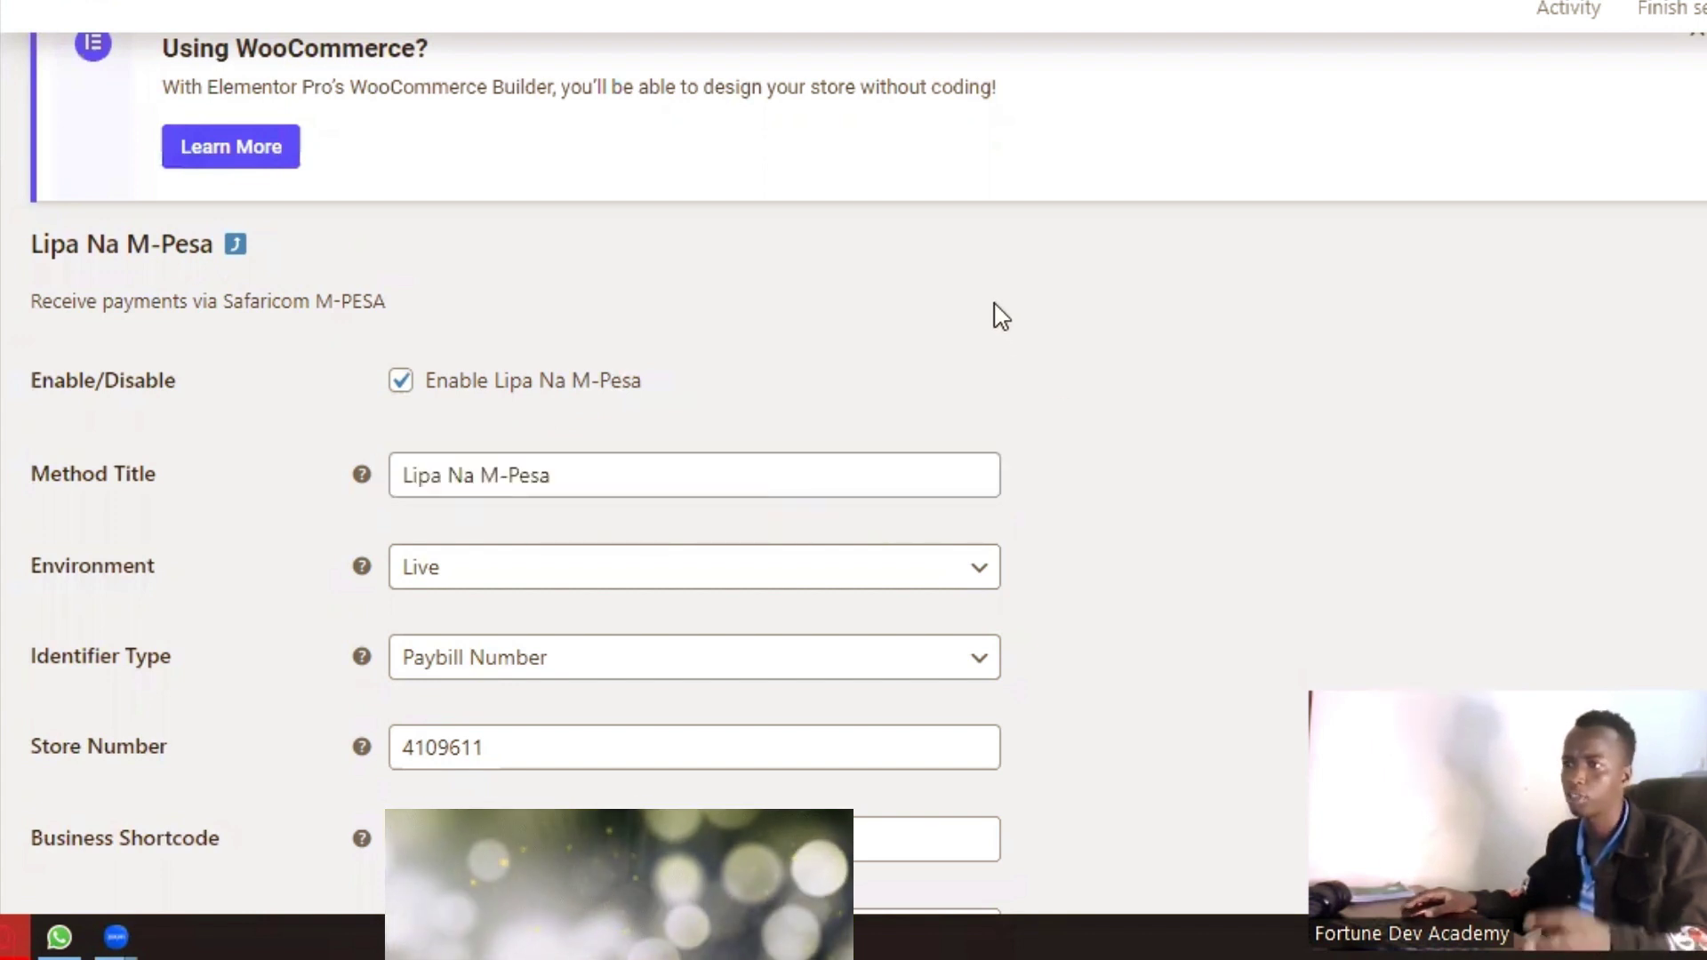
scroll(991, 307, "down", 2)
left_click(877, 418)
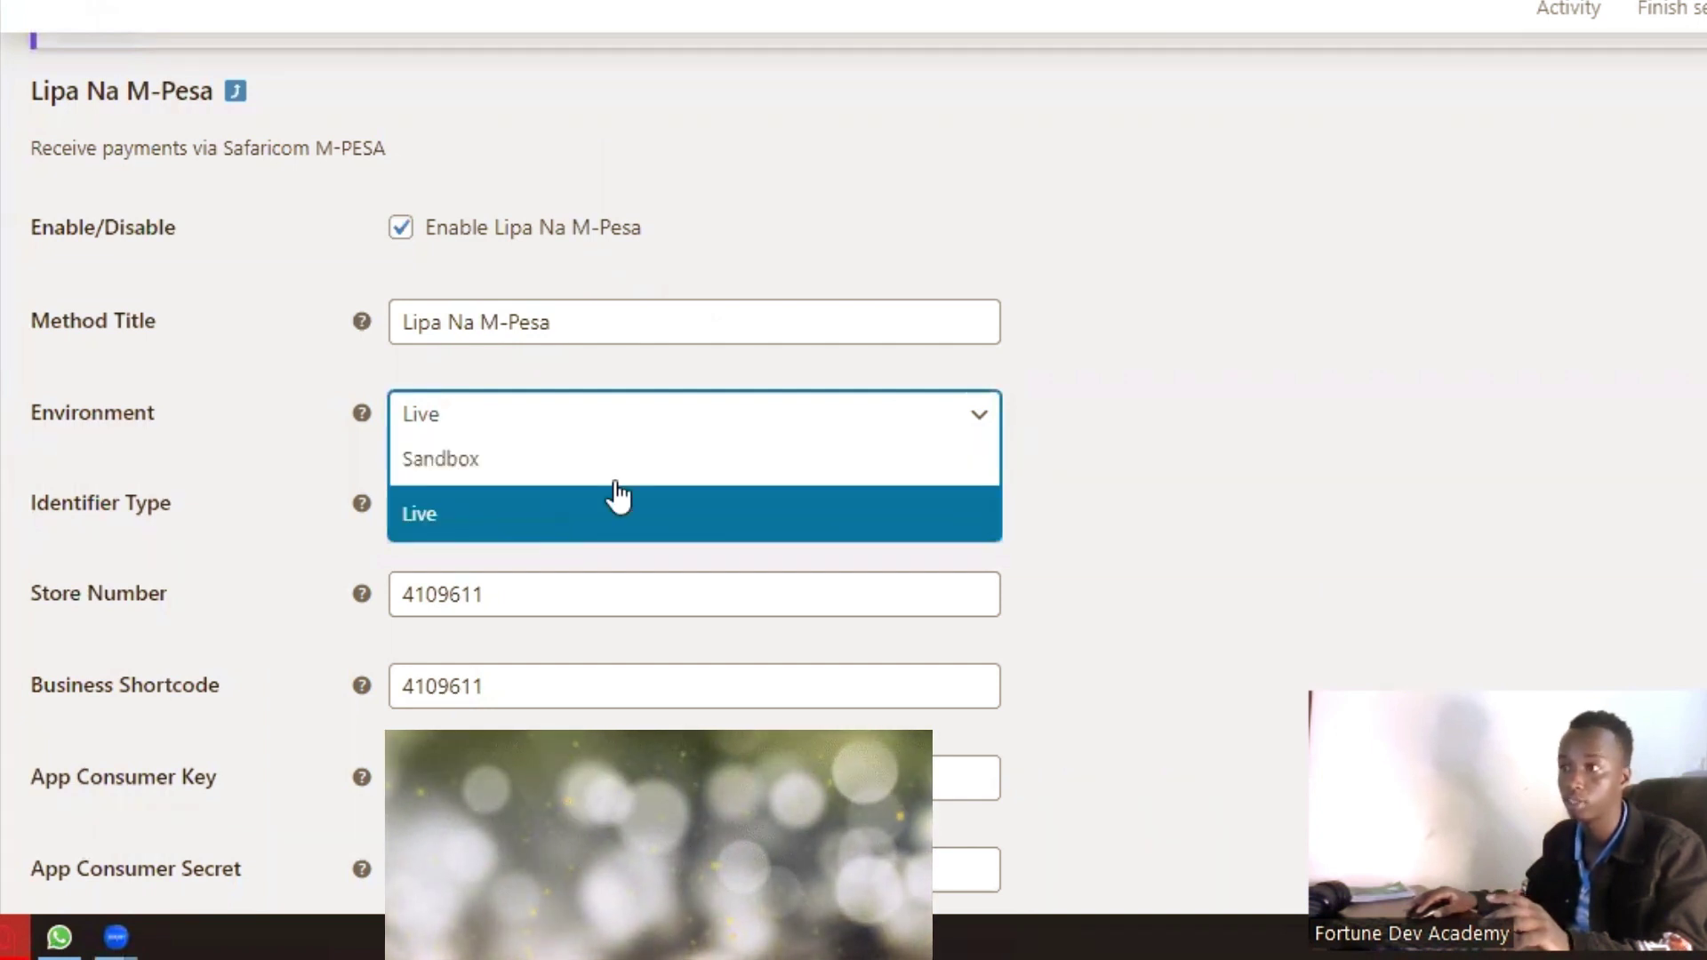
left_click(1251, 354)
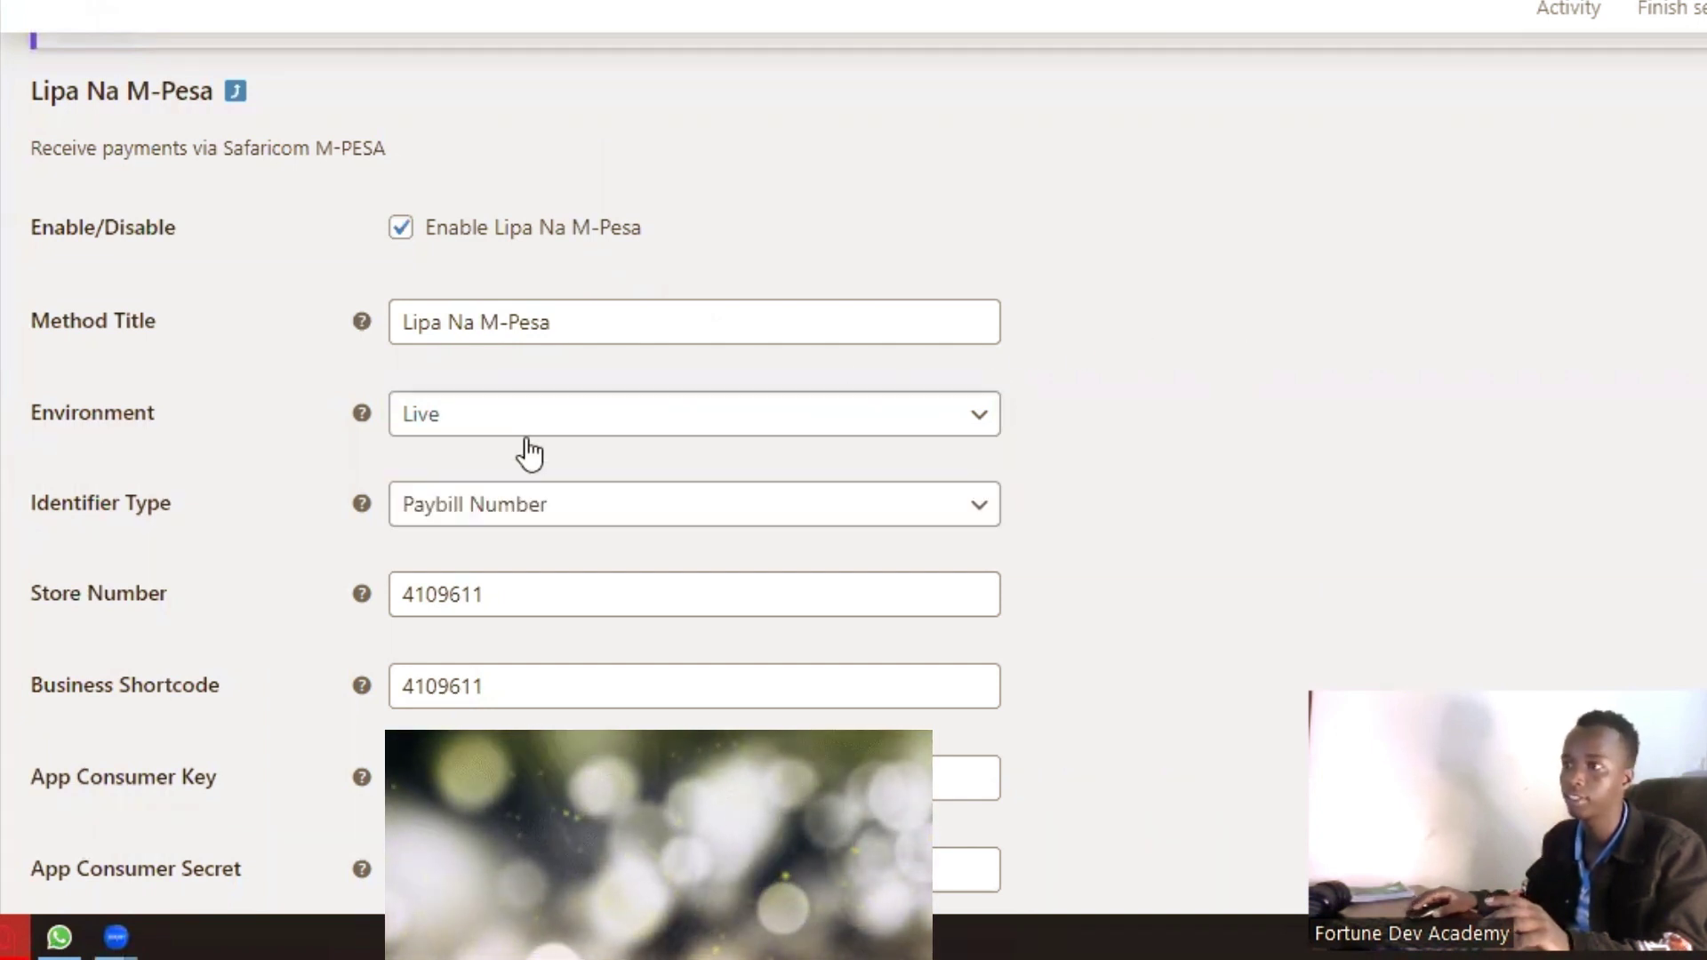
left_click(552, 515)
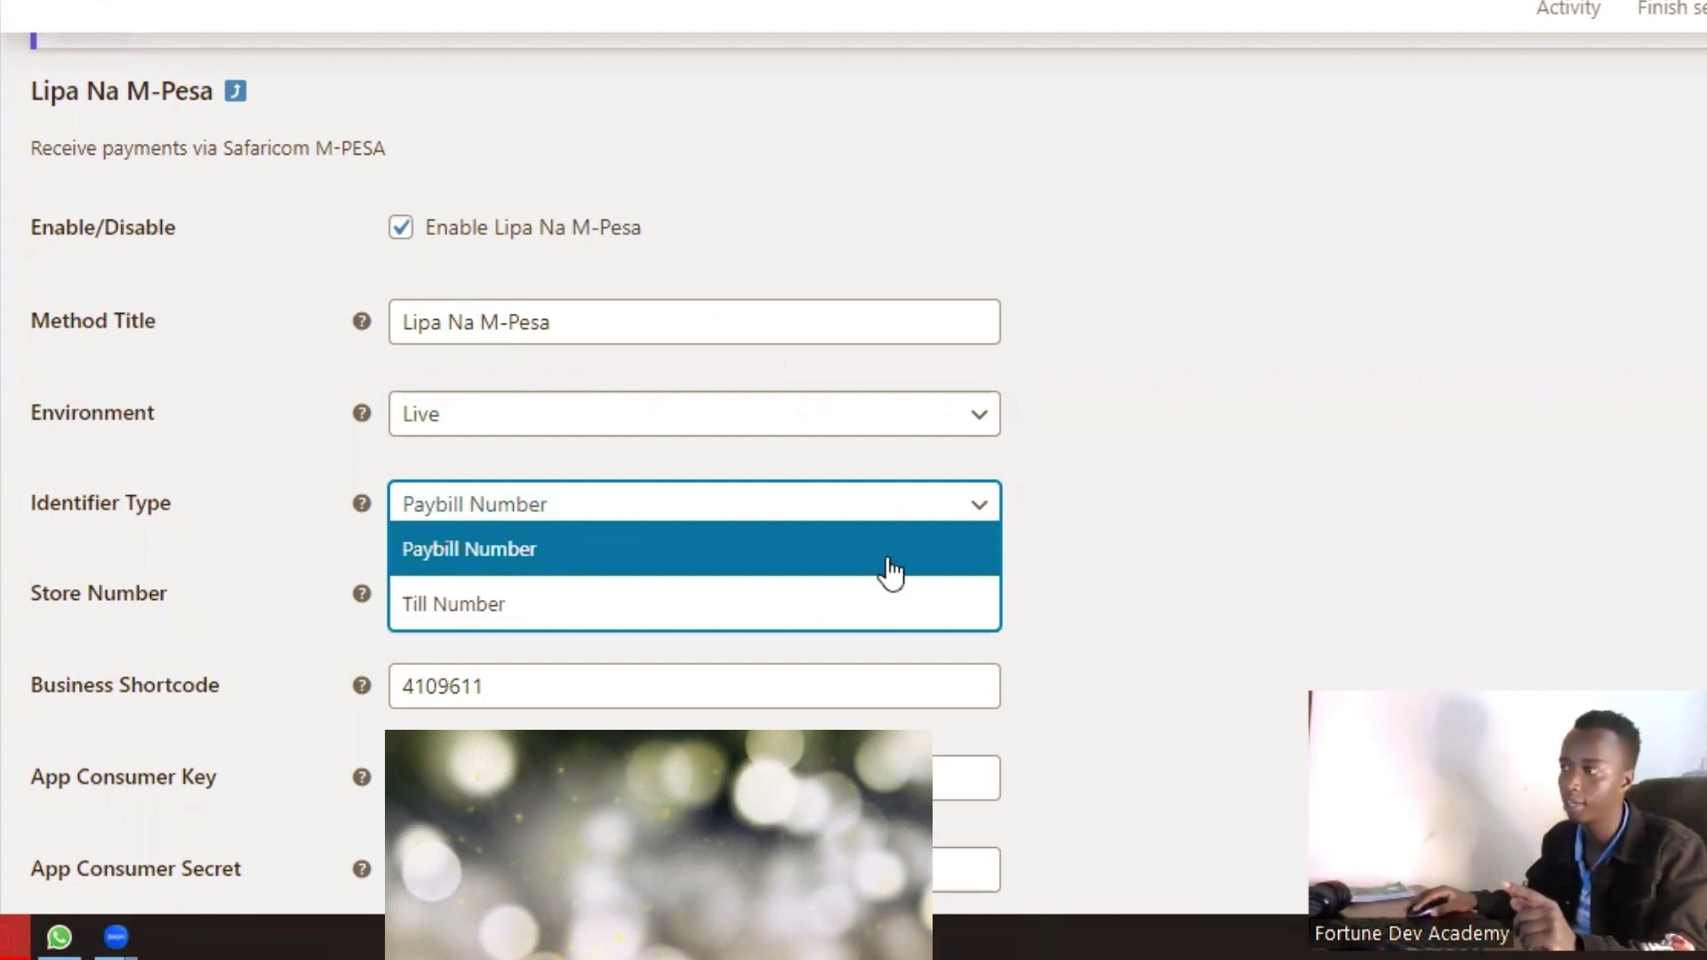
left_click(1303, 503)
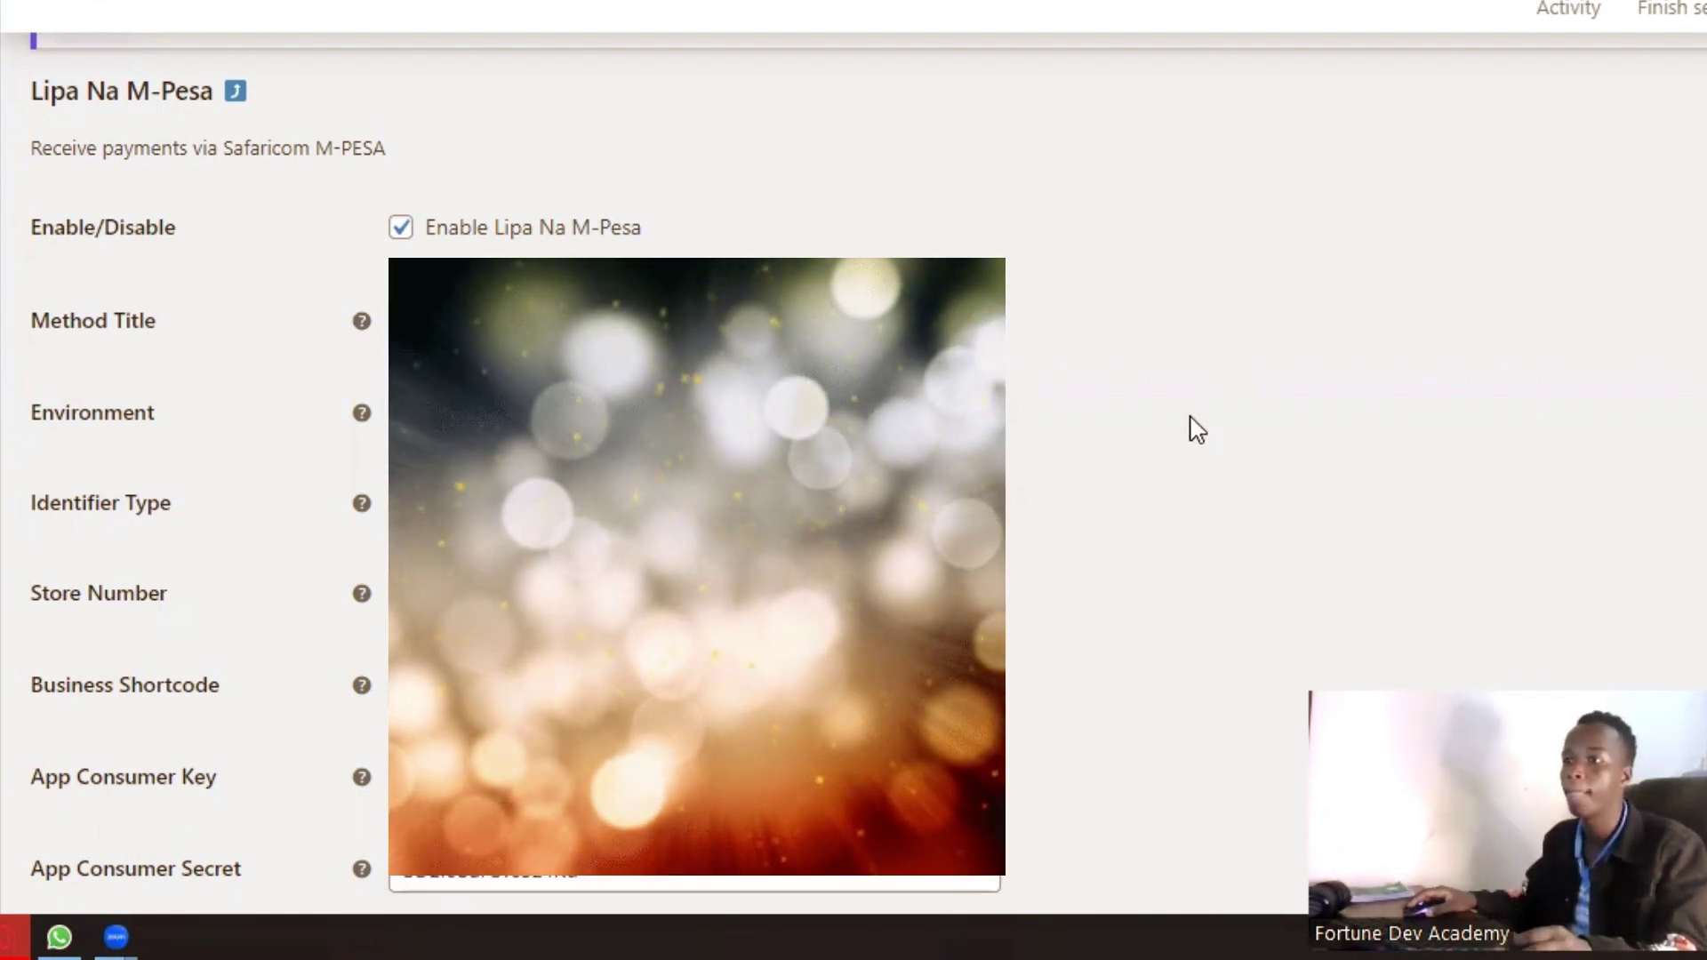
scroll(1201, 433, "down", 2)
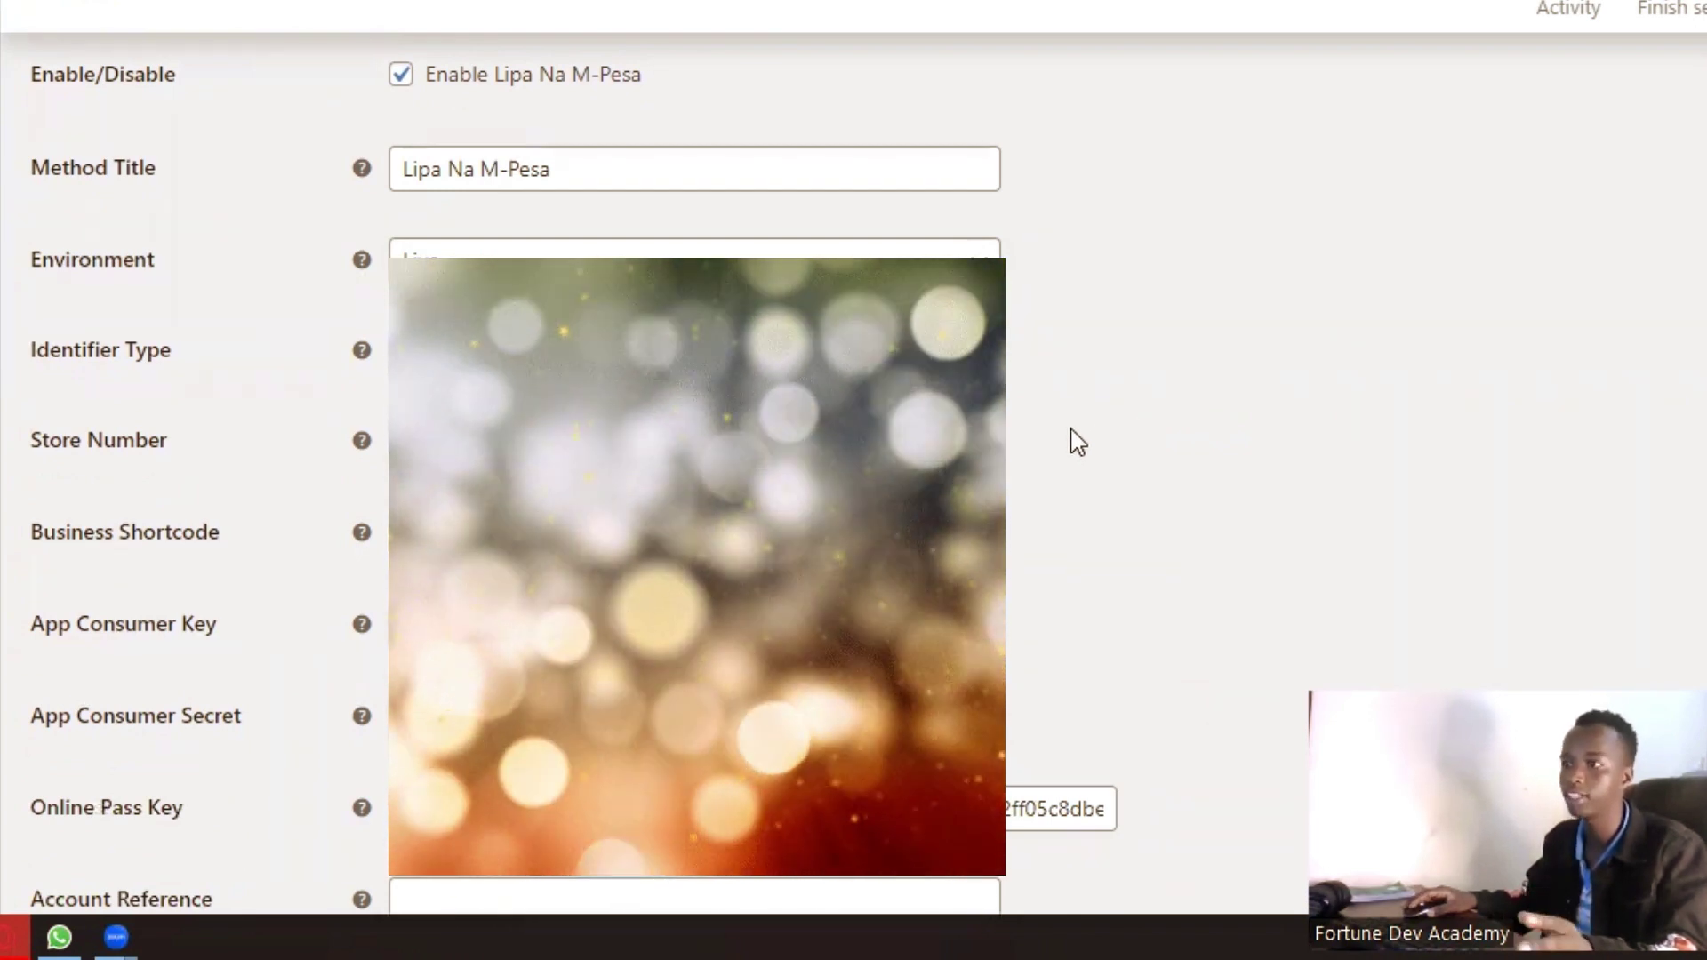
scroll(1079, 443, "down", 2)
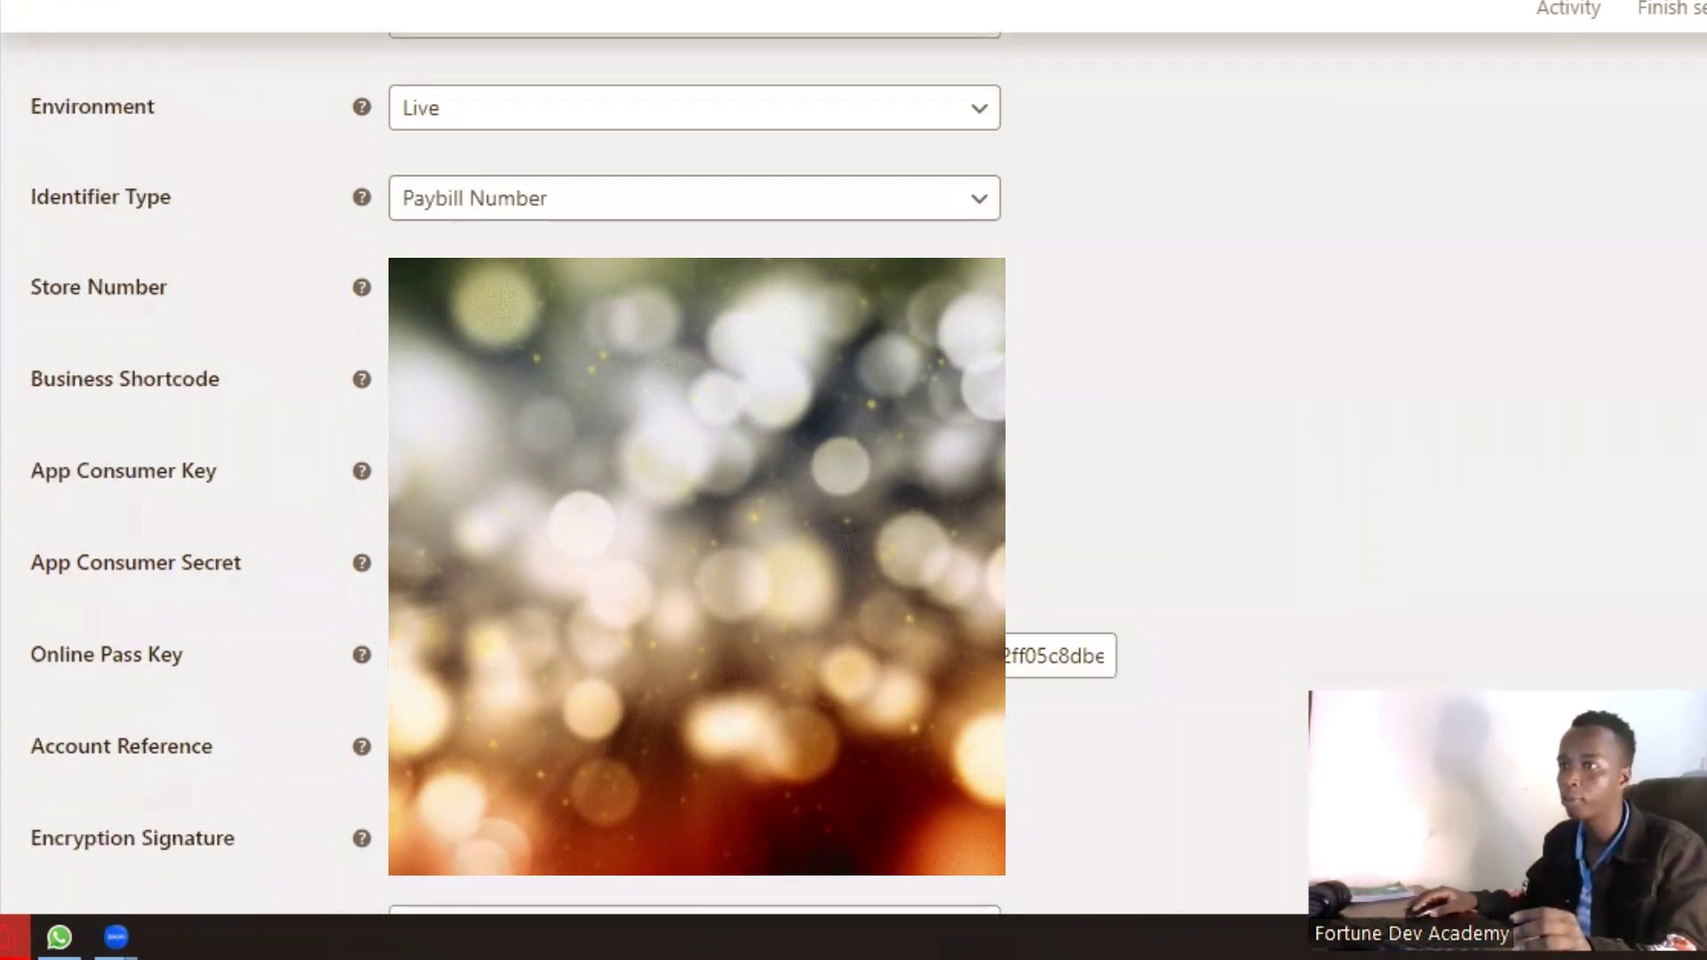
scroll(370, 485, "down", 2)
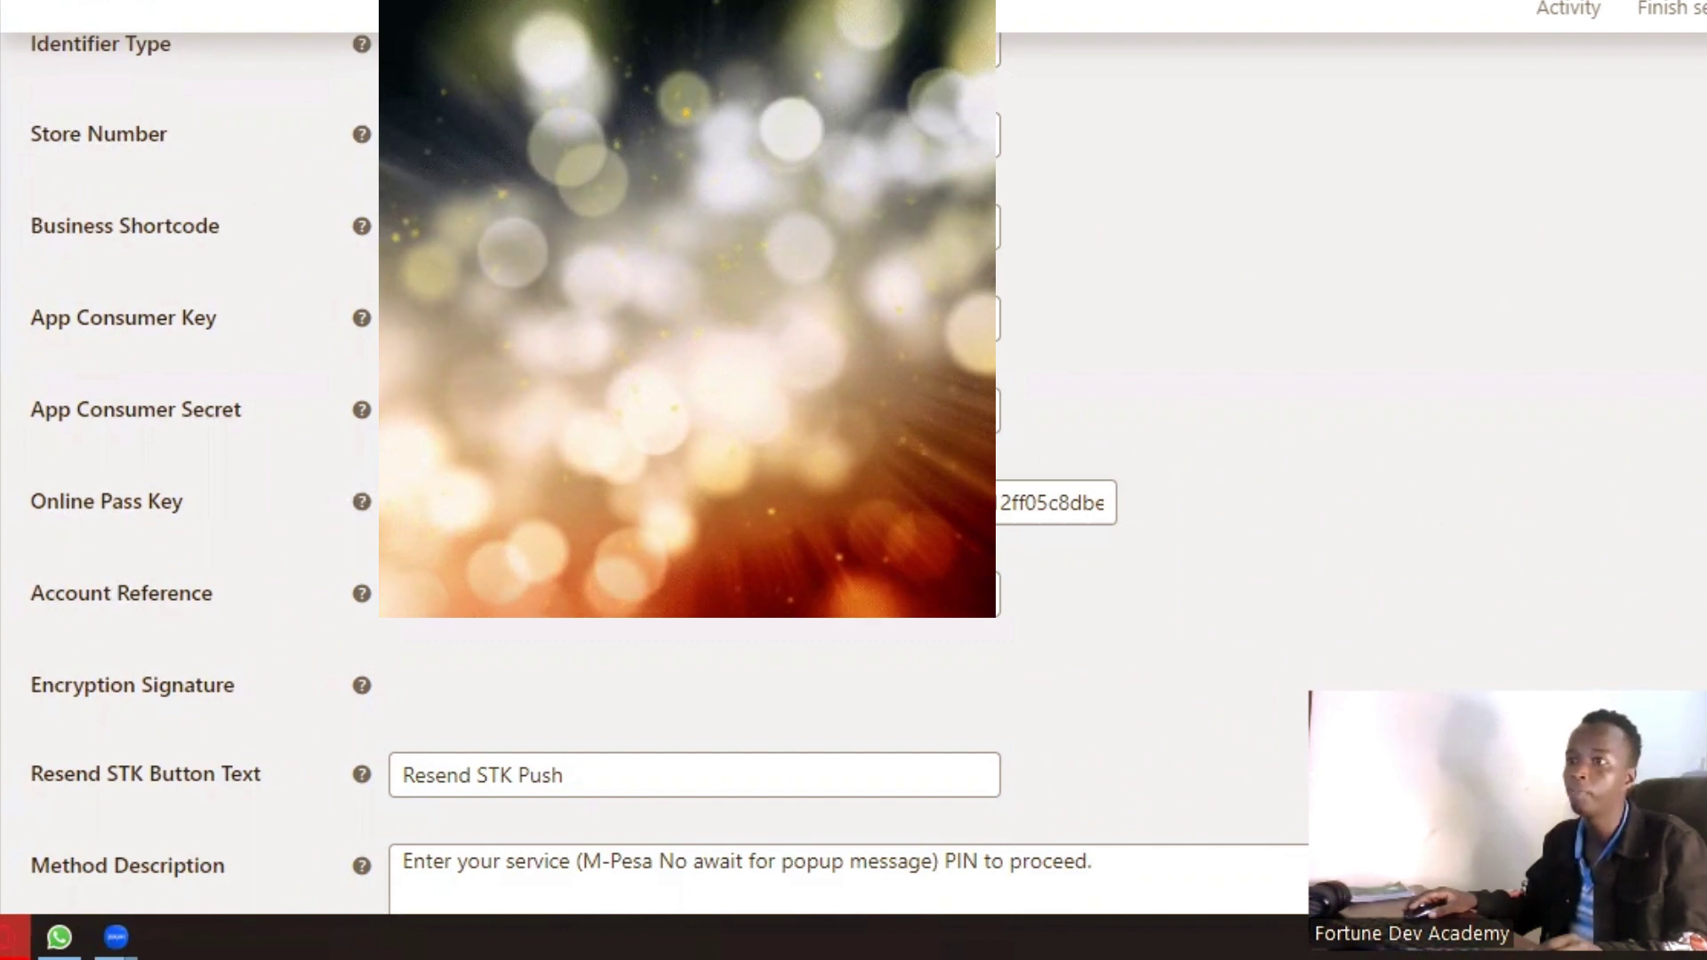
scroll(694, 480, "down", 2)
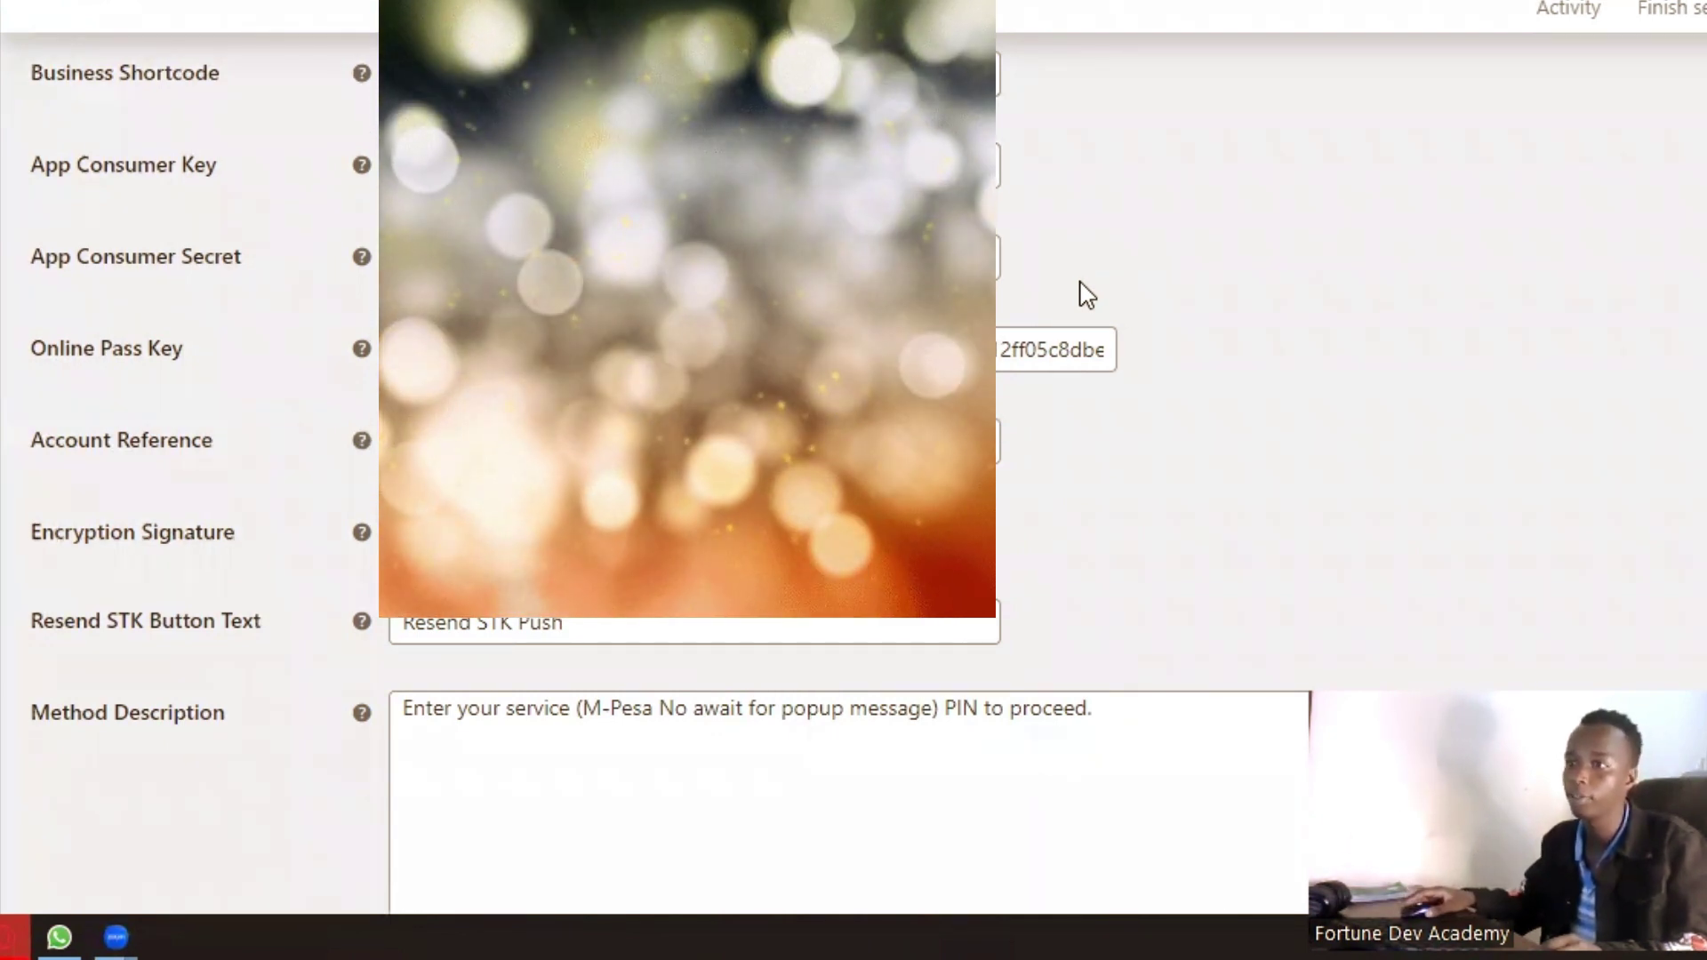
scroll(1072, 296, "down", 3)
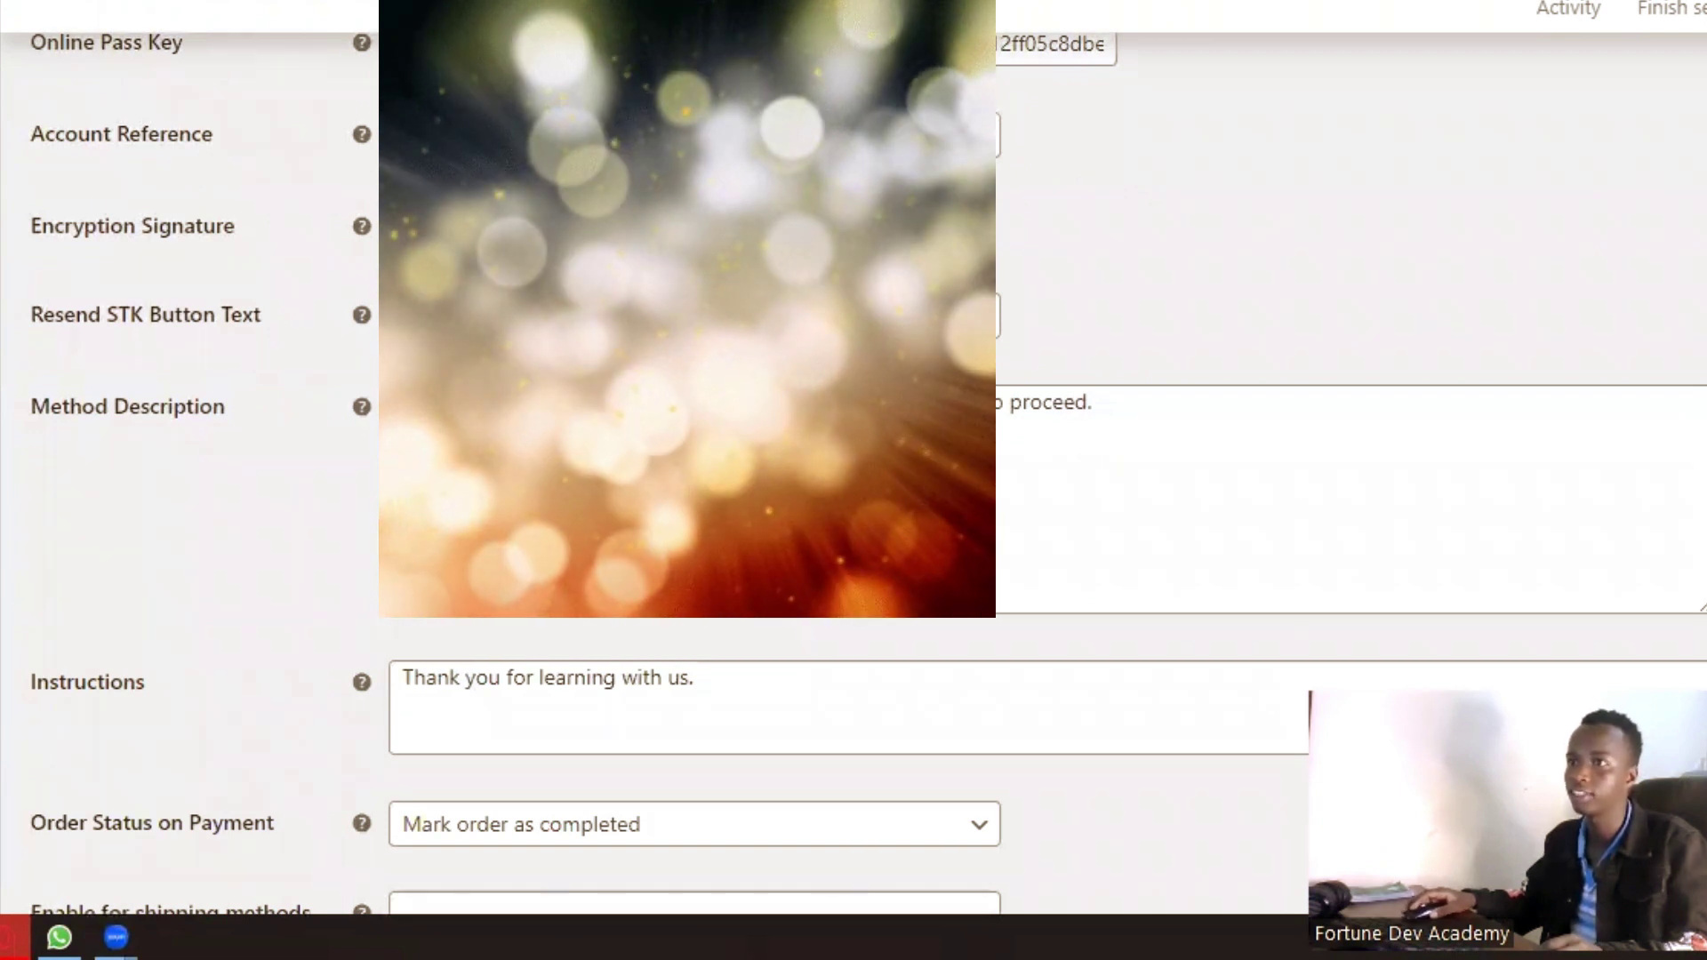
scroll(612, 333, "down", 2)
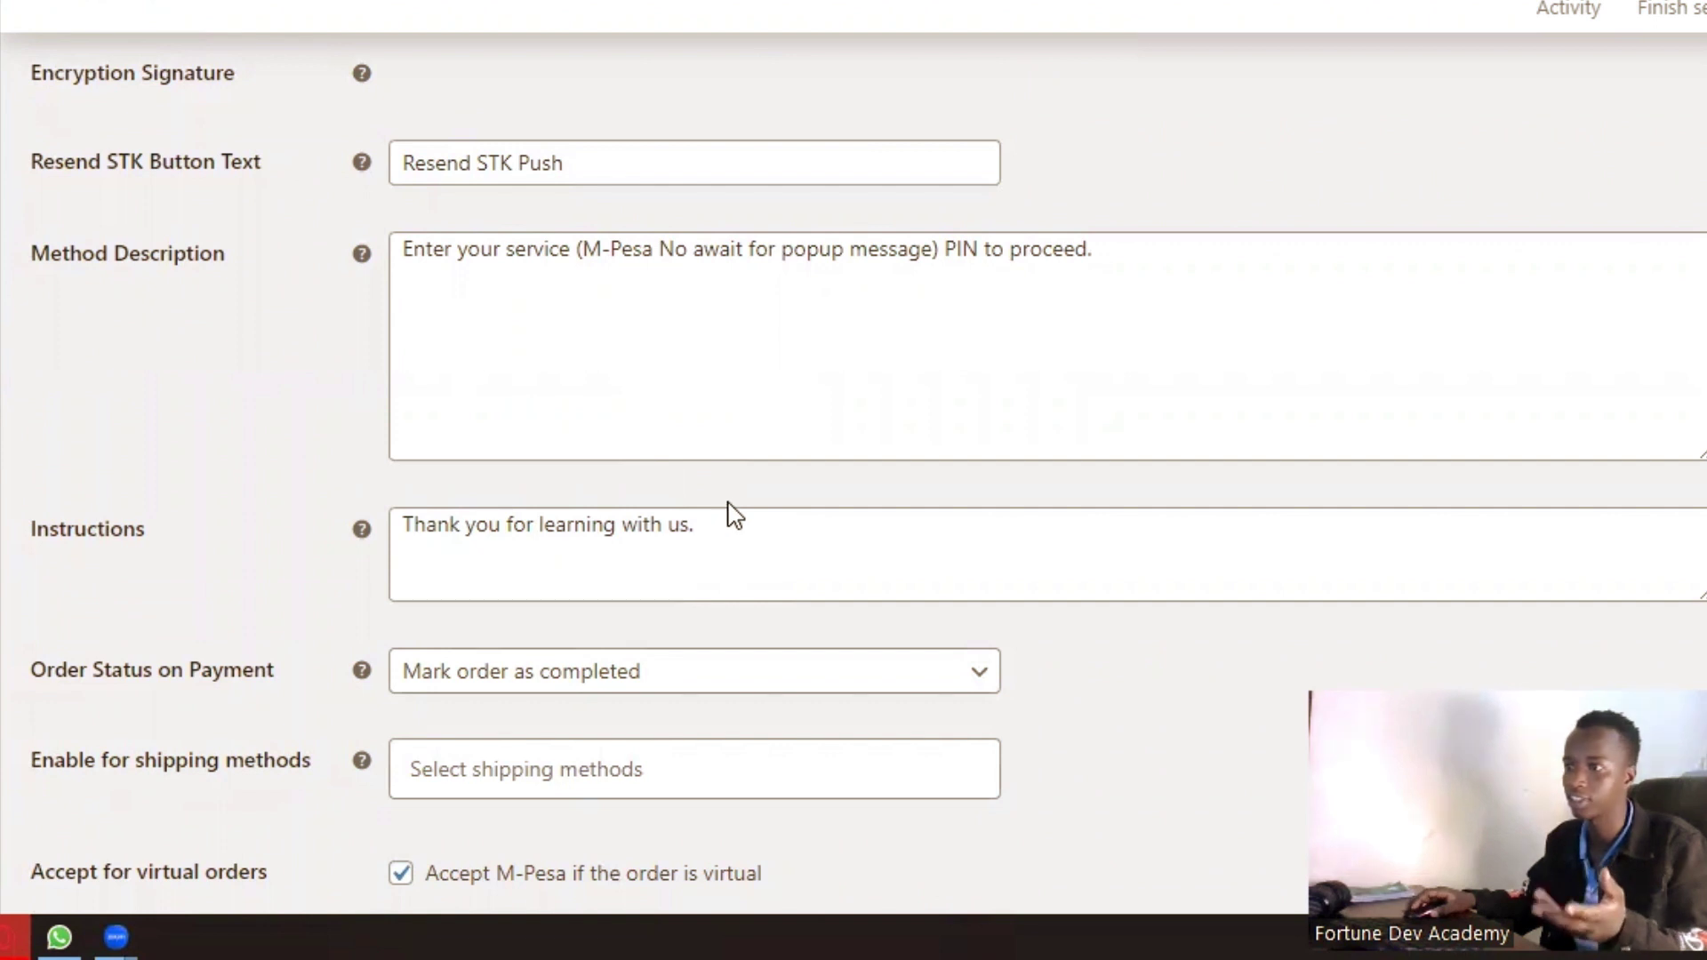
scroll(733, 485, "down", 2)
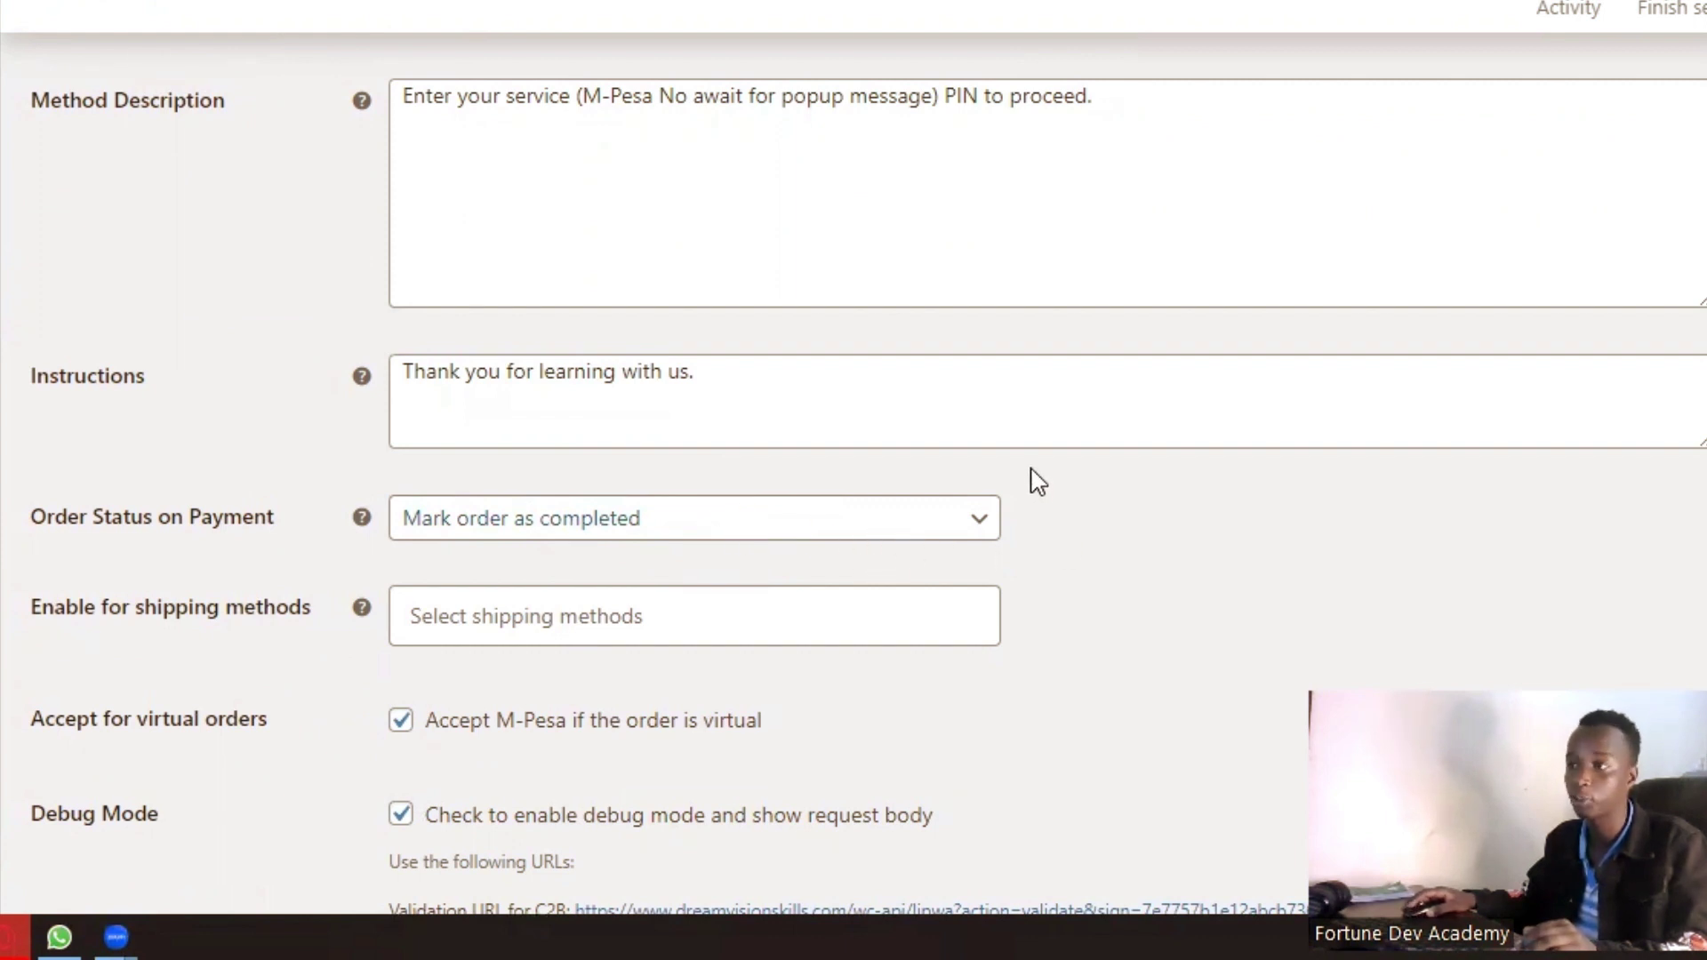
scroll(1040, 439, "down", 3)
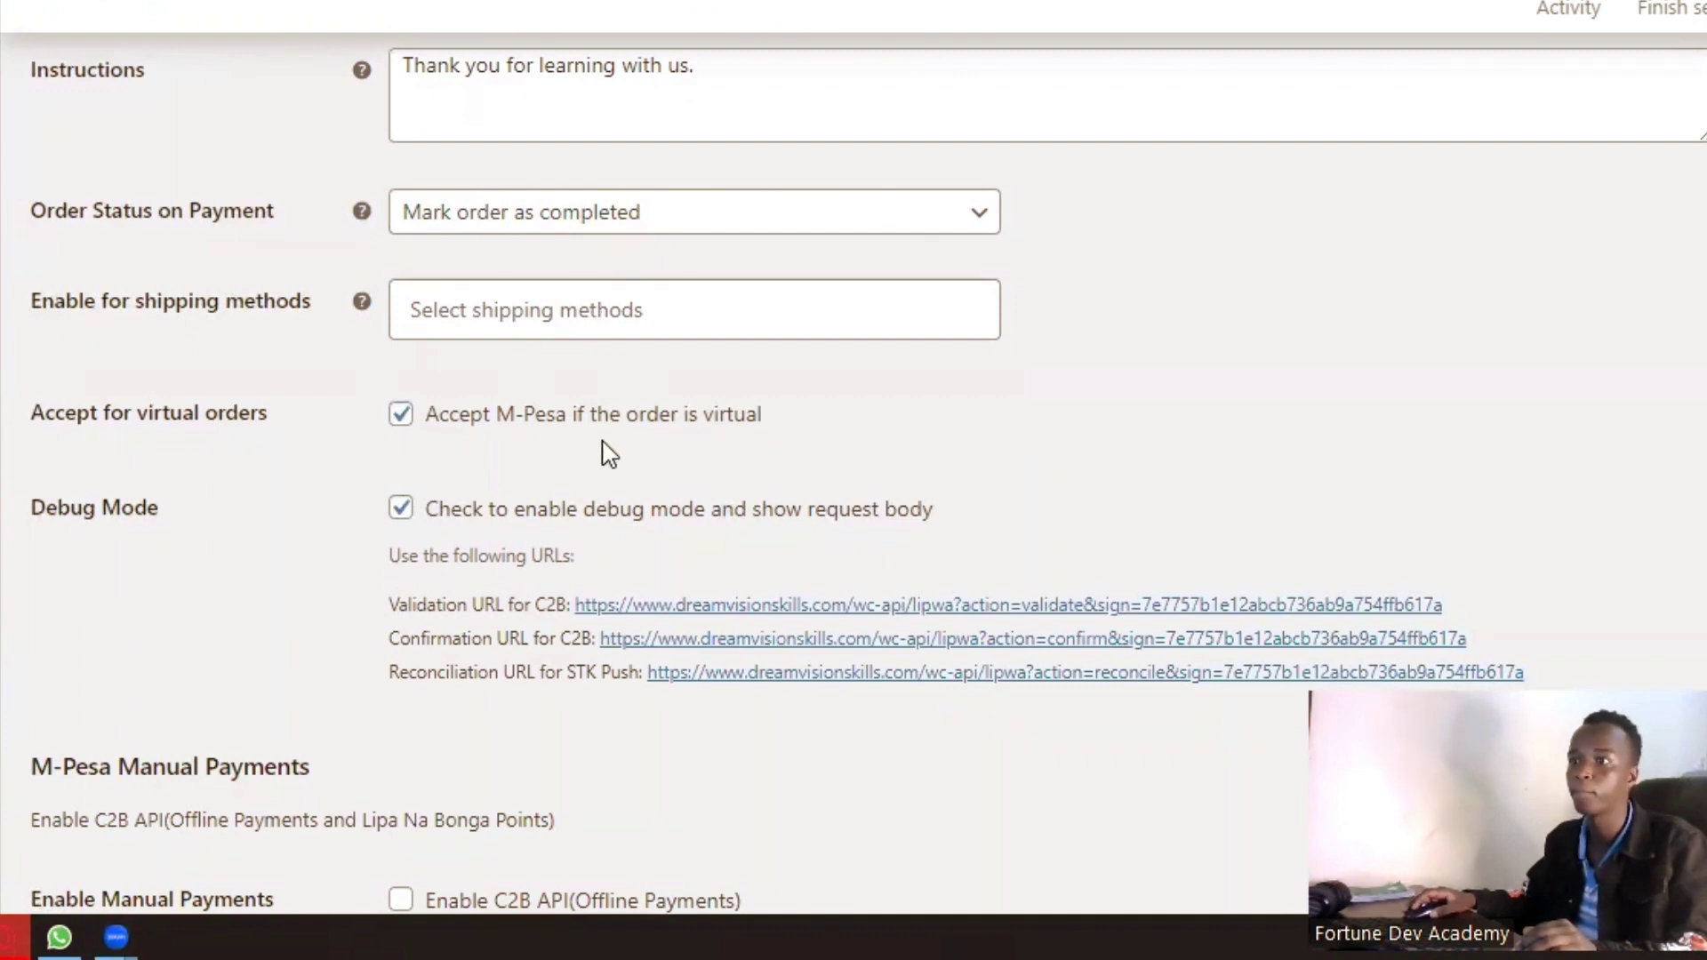
scroll(602, 450, "down", 3)
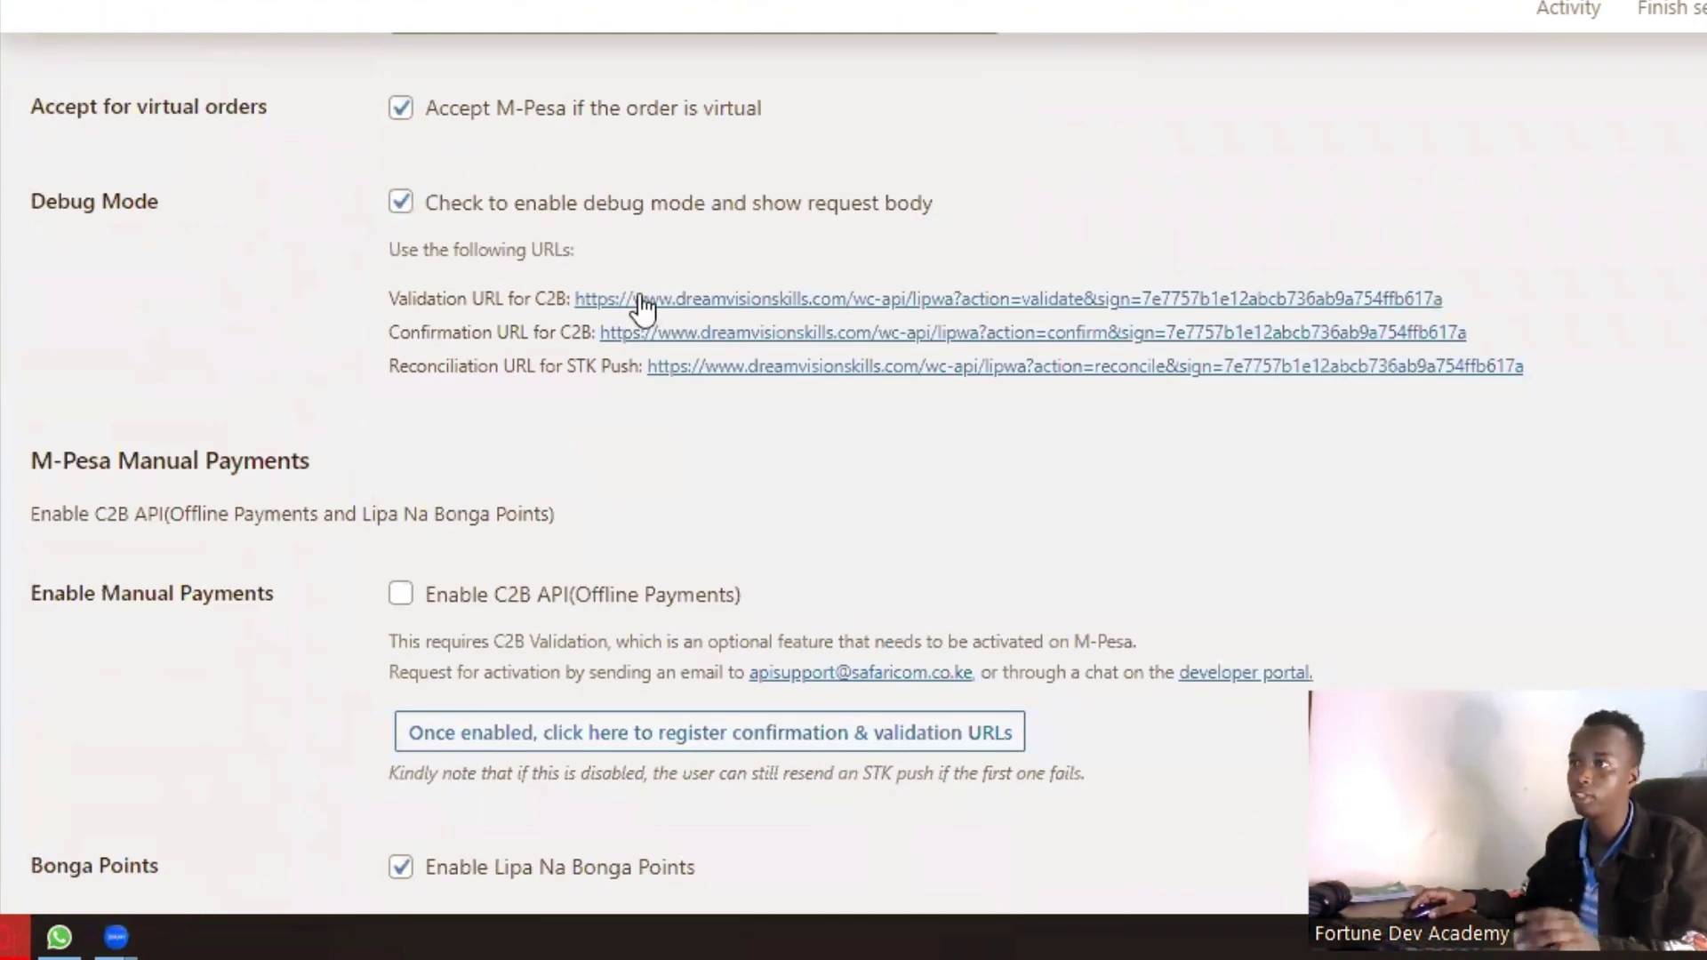
scroll(640, 305, "down", 3)
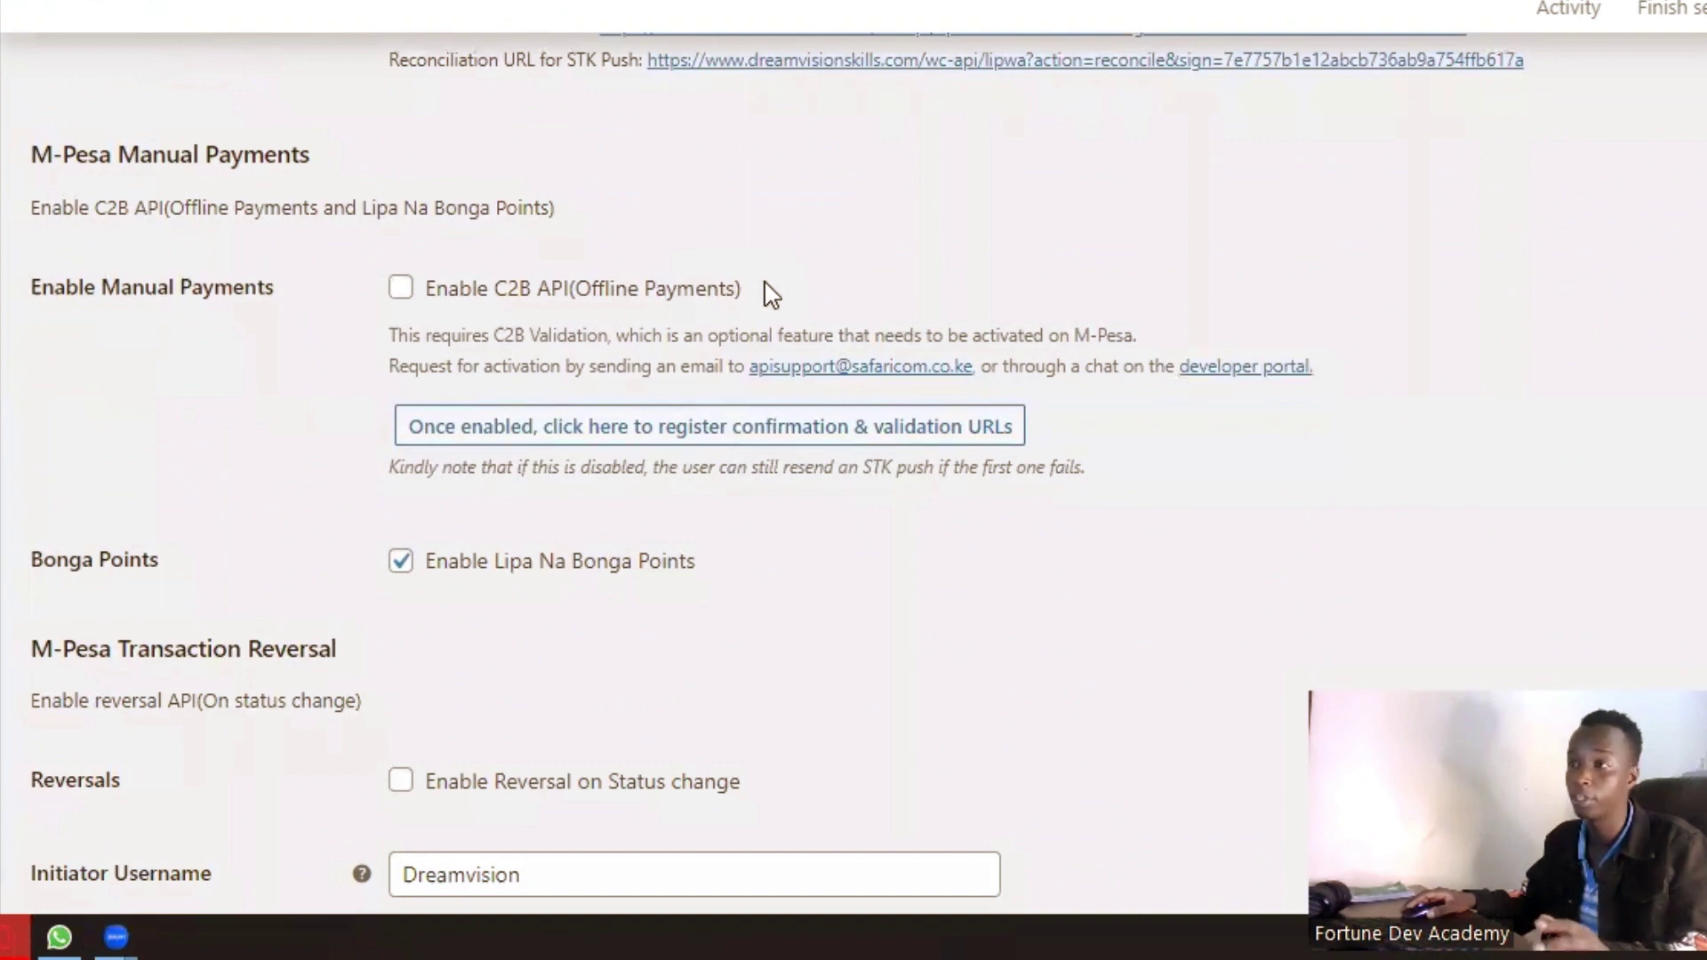
scroll(762, 294, "up", 3)
scroll(658, 373, "down", 3)
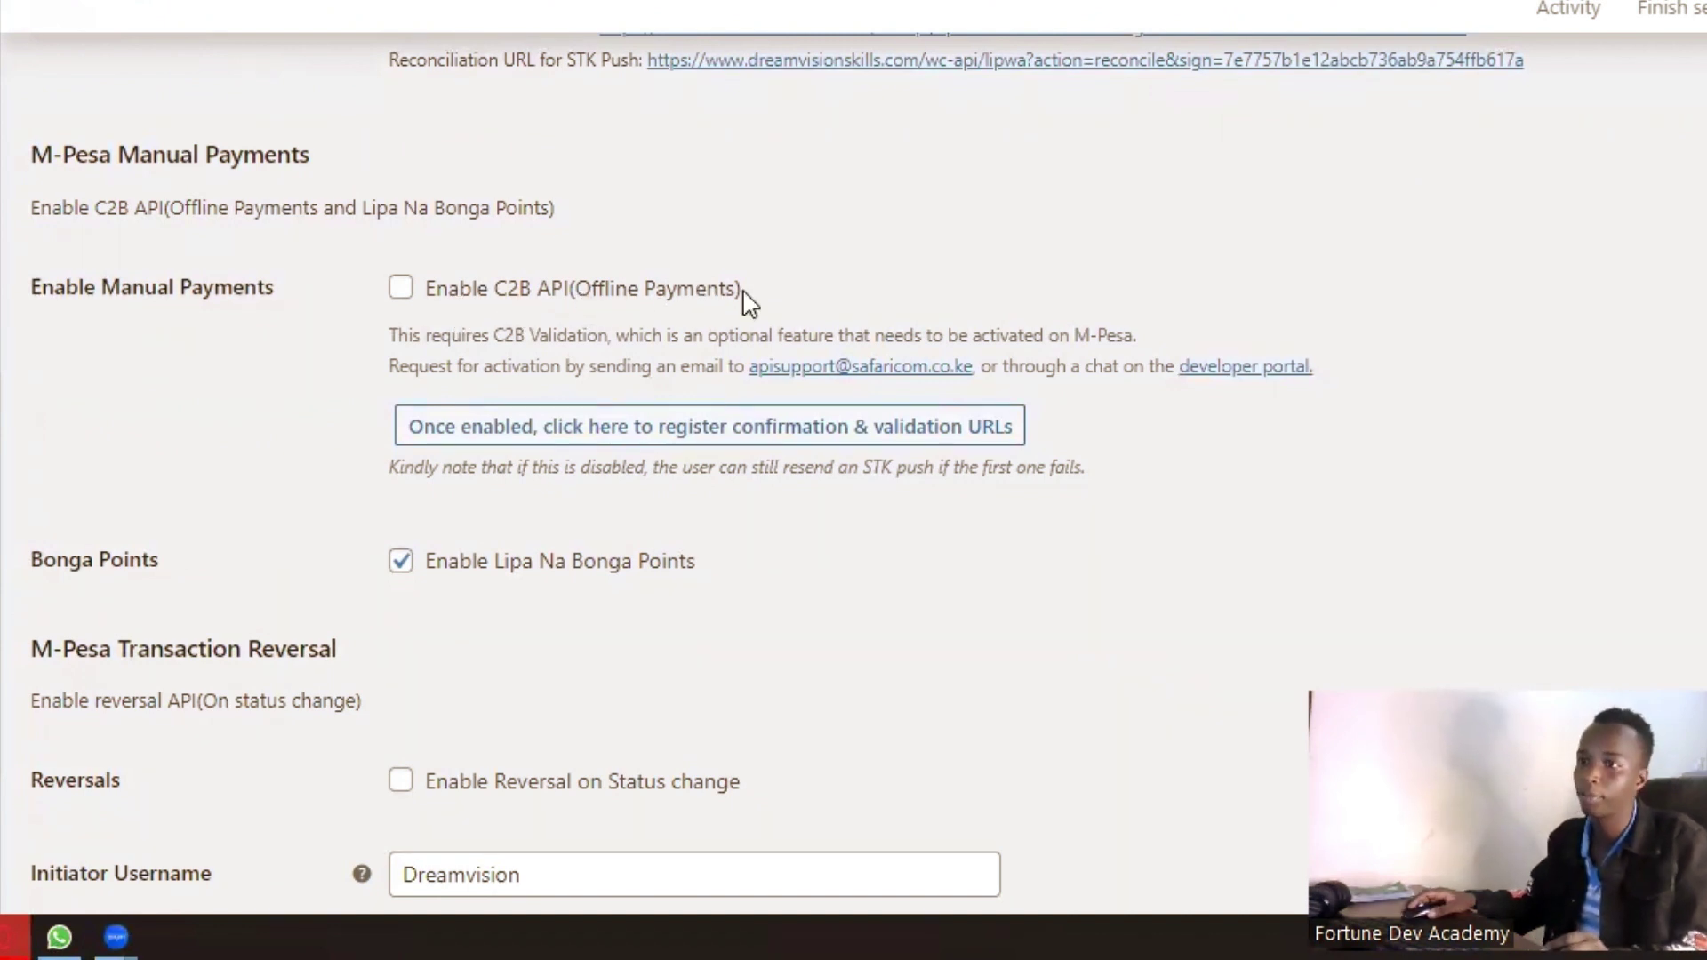
scroll(752, 305, "down", 3)
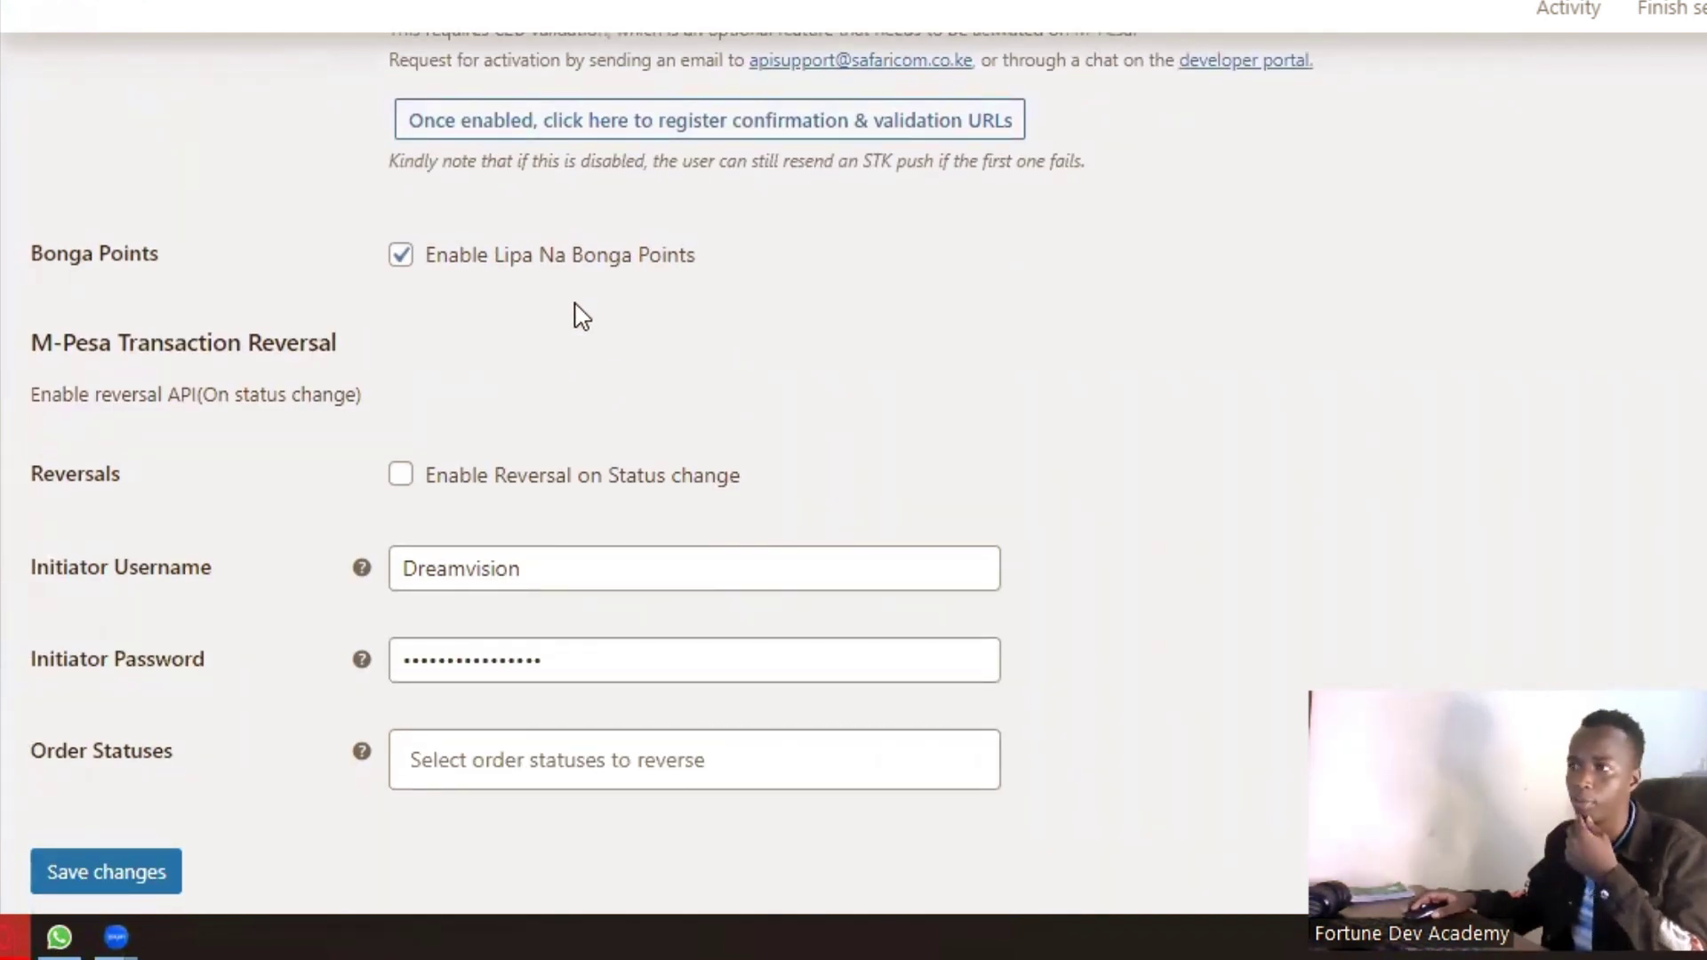
Scroll the order receipt page to show the Lipa Na M-Pesa manual payment steps.
scroll(574, 316, "down", 1)
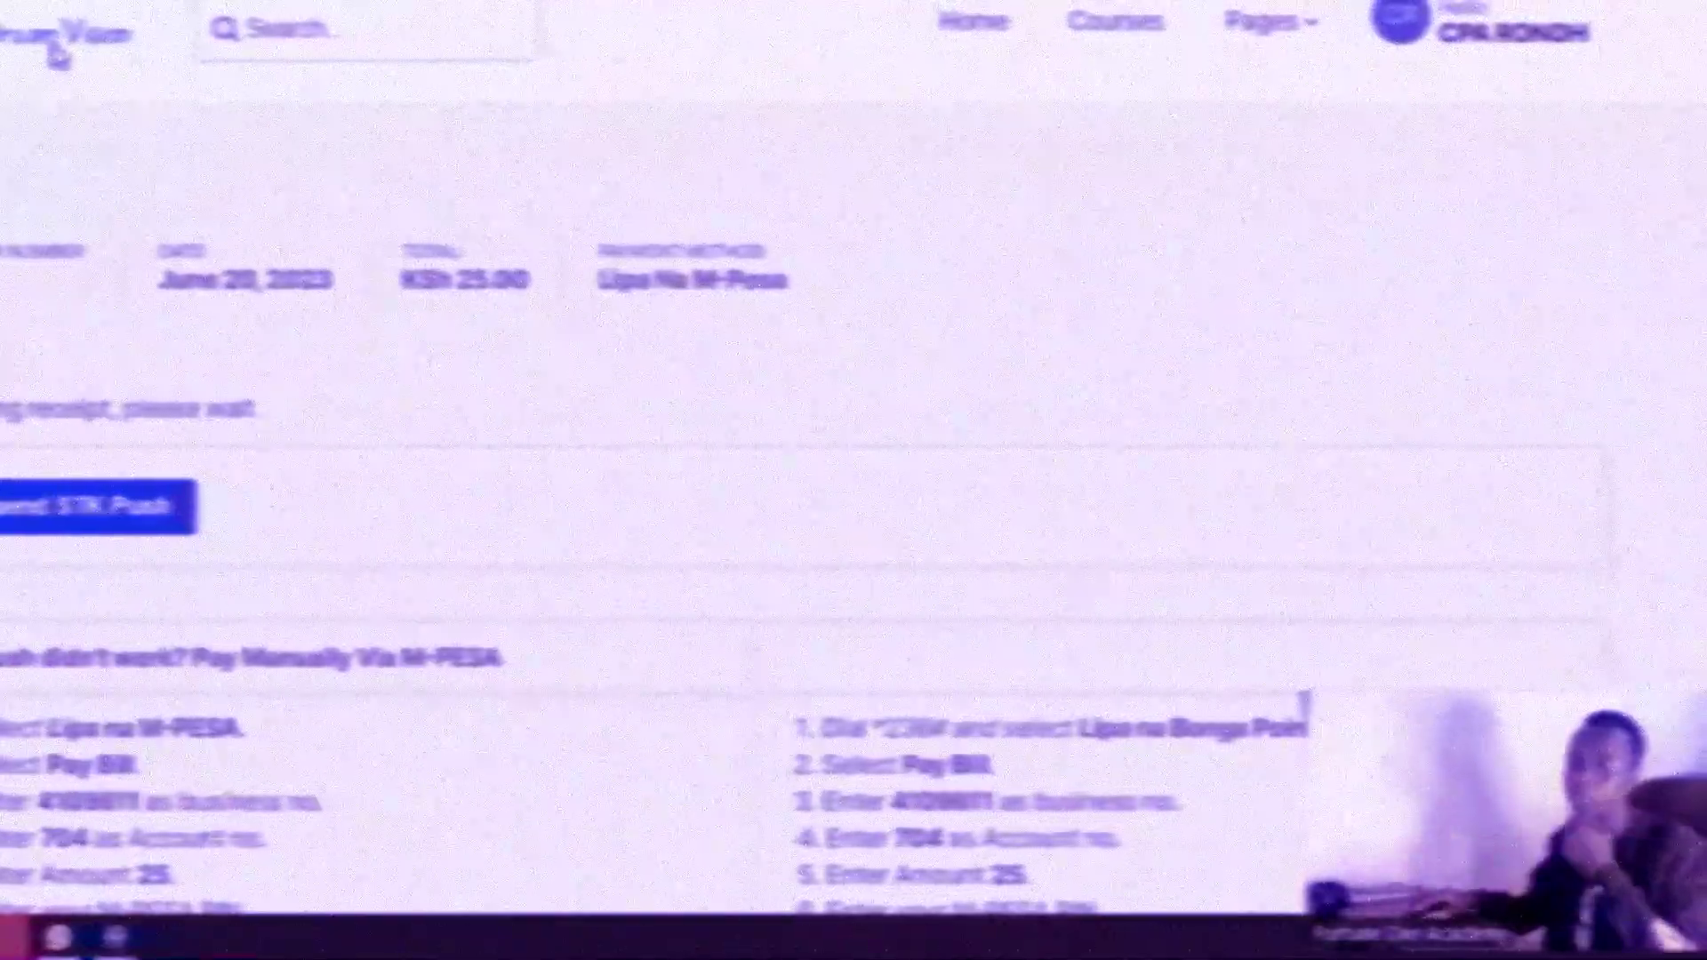
Go to the Dreamvision Skills homepage via the header logo.
left_click(55, 51)
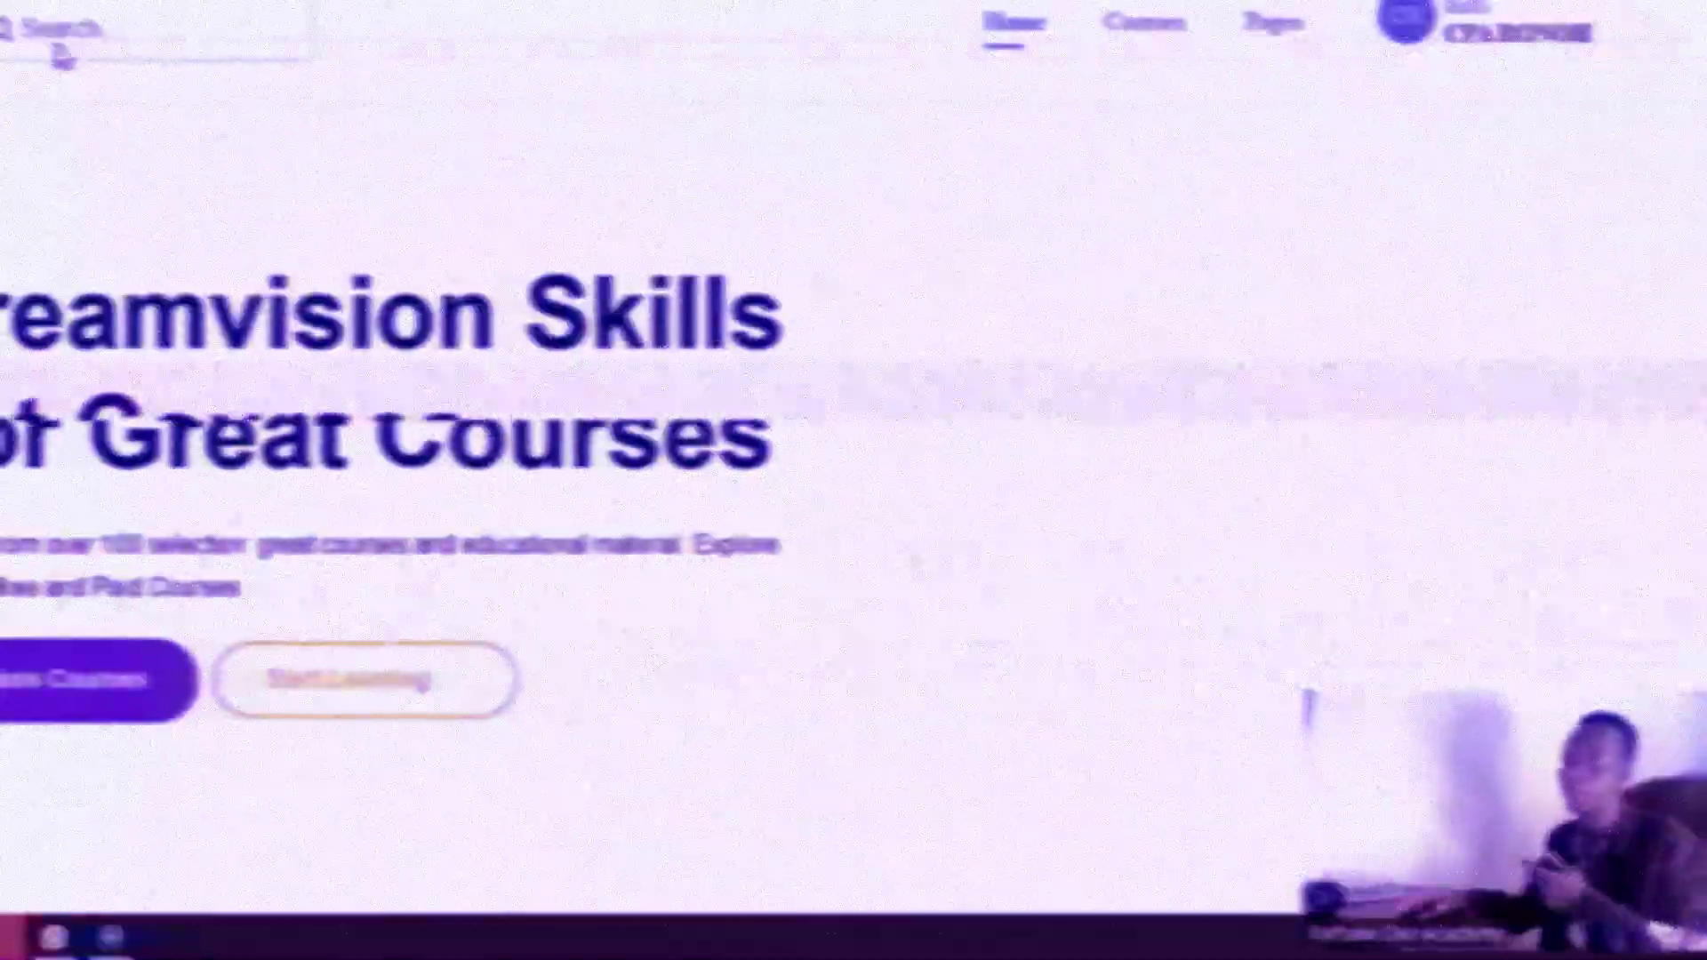